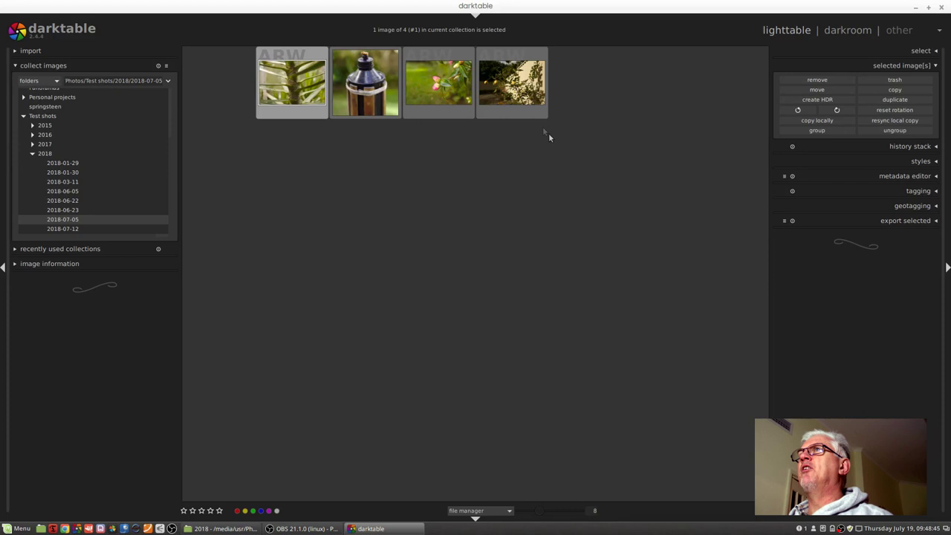
# Select all four 2018-07-05 thumbnails and remove them from the darktable library.
pyautogui.click(511, 84)
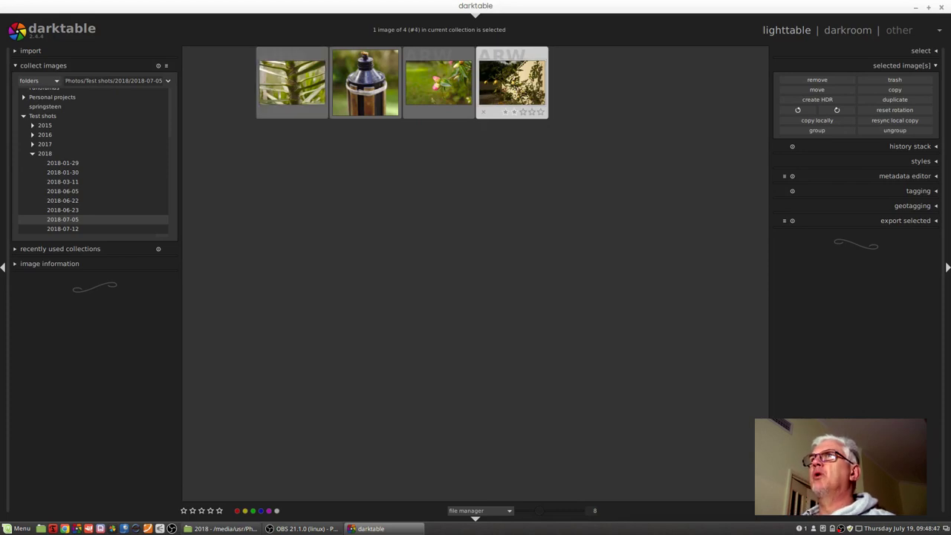
pyautogui.keyDown('shift'); pyautogui.click(299, 88); pyautogui.keyUp('shift')
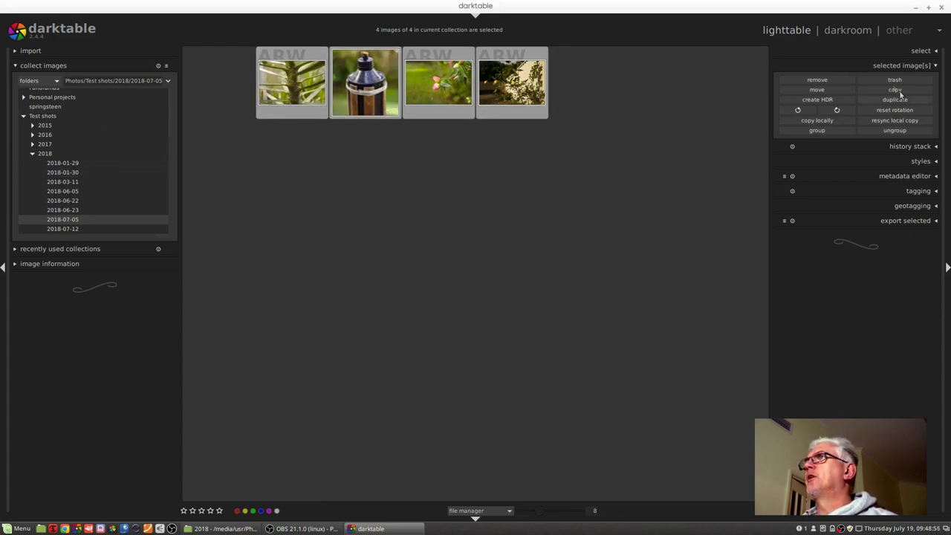
pyautogui.click(817, 80)
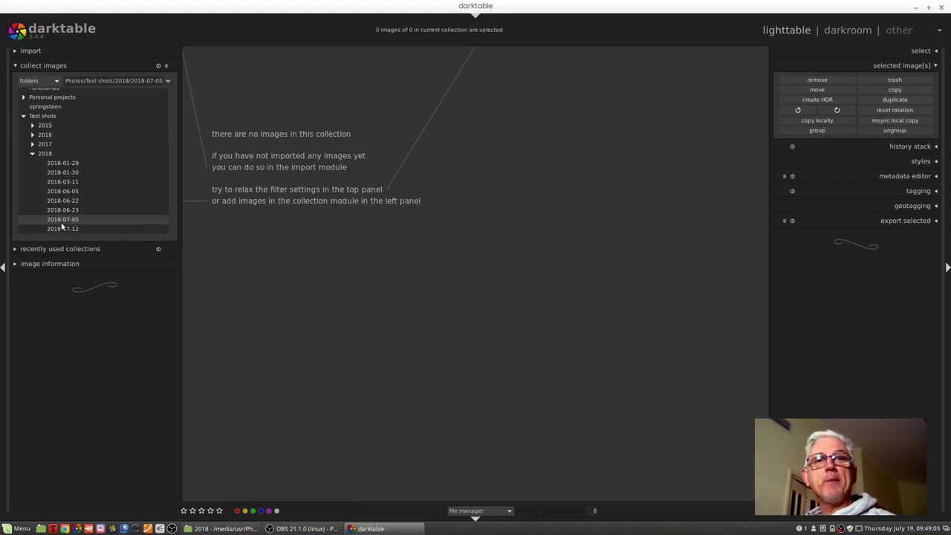
# In Nemo's split view, copy the 2018-07-05 folder onto the TRAVEL drive.
pyautogui.hotkey('alt', 'Tab')
pyautogui.hotkey('alt', 'Tab')
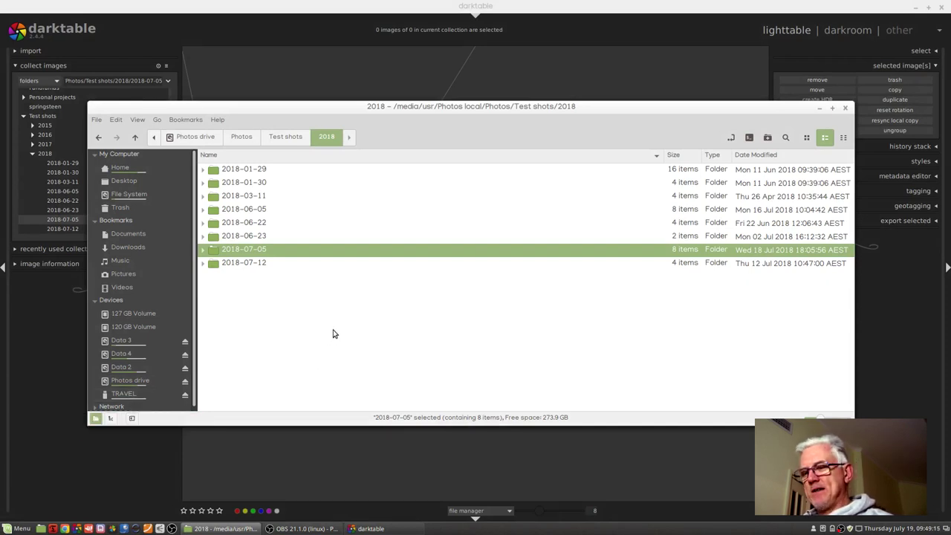
pyautogui.press('F3')
pyautogui.click(642, 377)
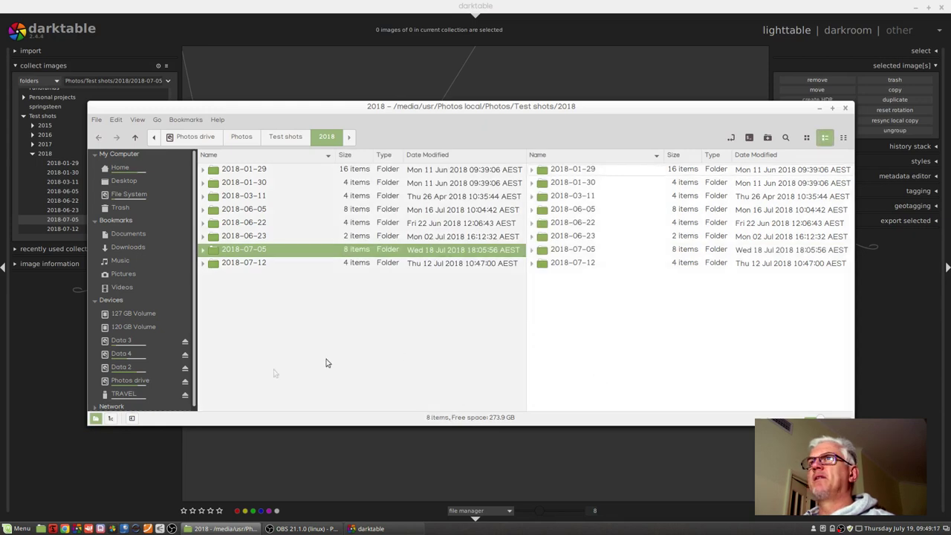
pyautogui.click(138, 395)
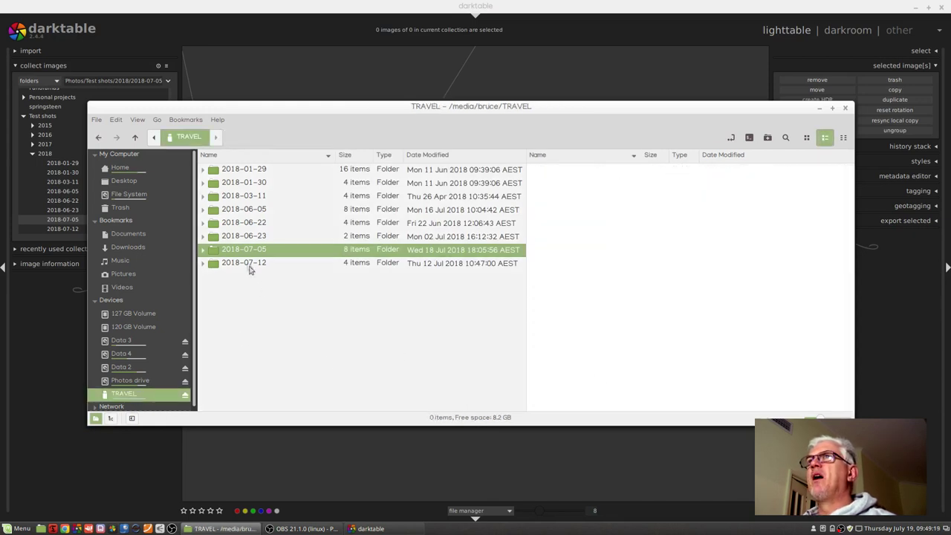
pyautogui.click(217, 254)
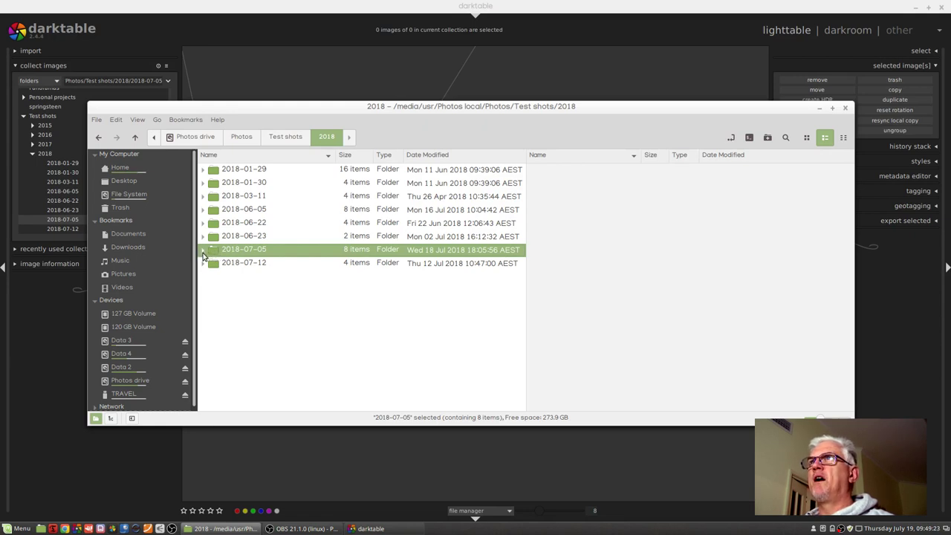
pyautogui.click(203, 251)
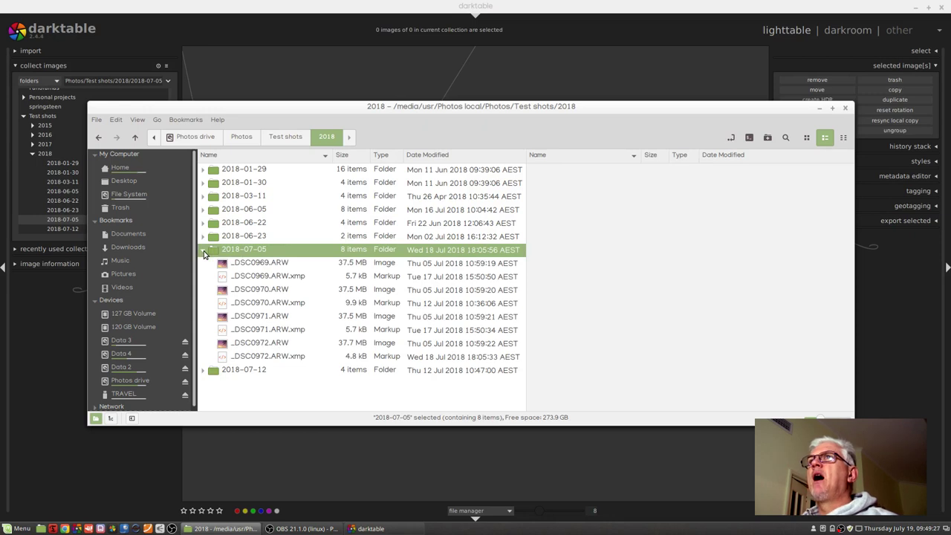
pyautogui.click(202, 251)
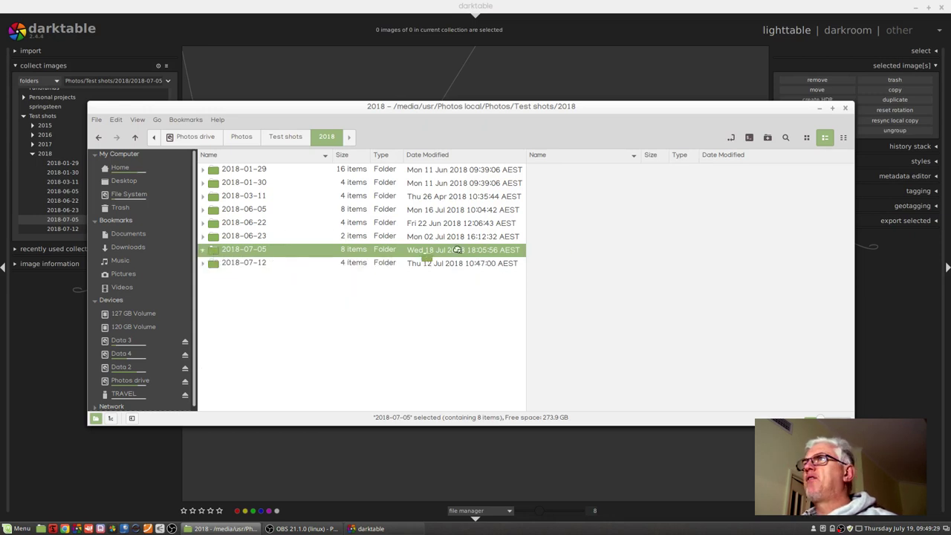
pyautogui.moveTo(456, 249); pyautogui.dragTo(611, 242)
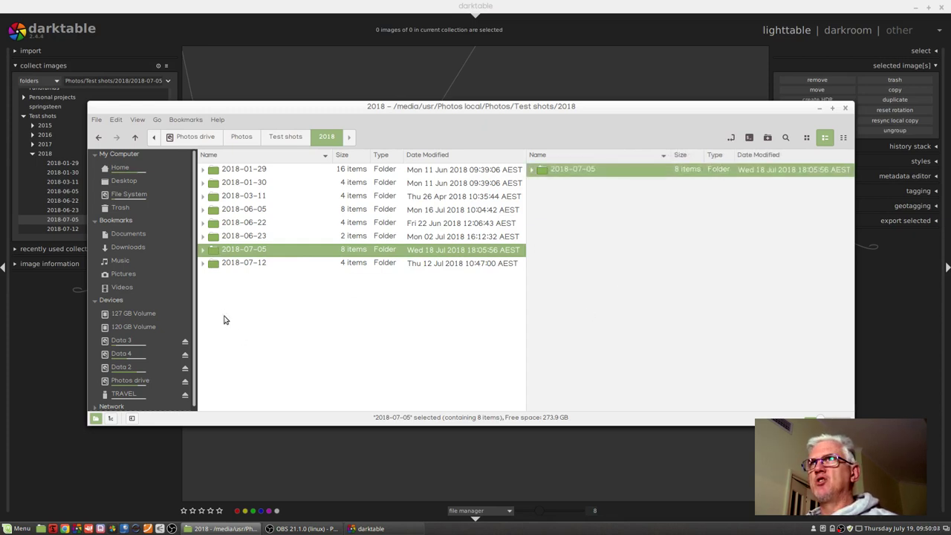
# Rename the local 2018-07-05 folder with a leading apostrophe so it sorts first.
pyautogui.click(216, 255)
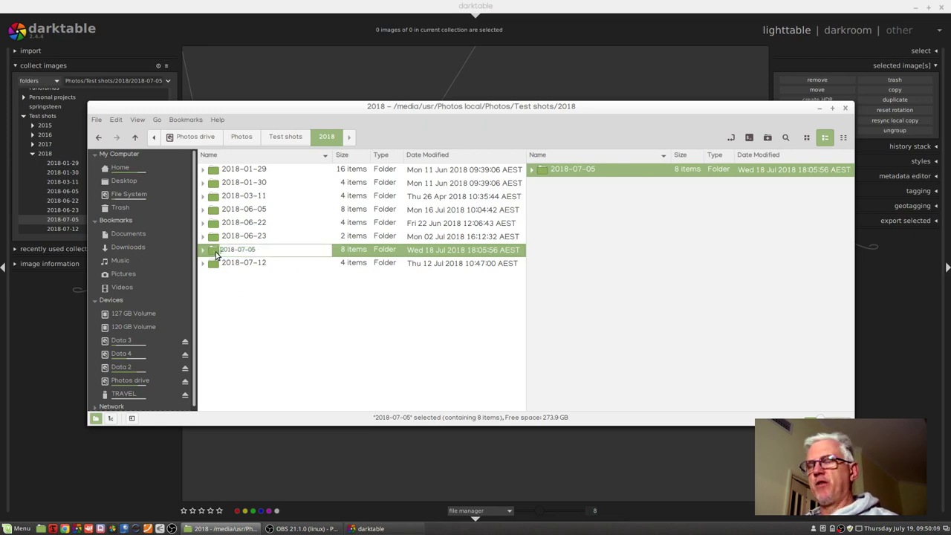
pyautogui.write("'")
pyautogui.press('Return')
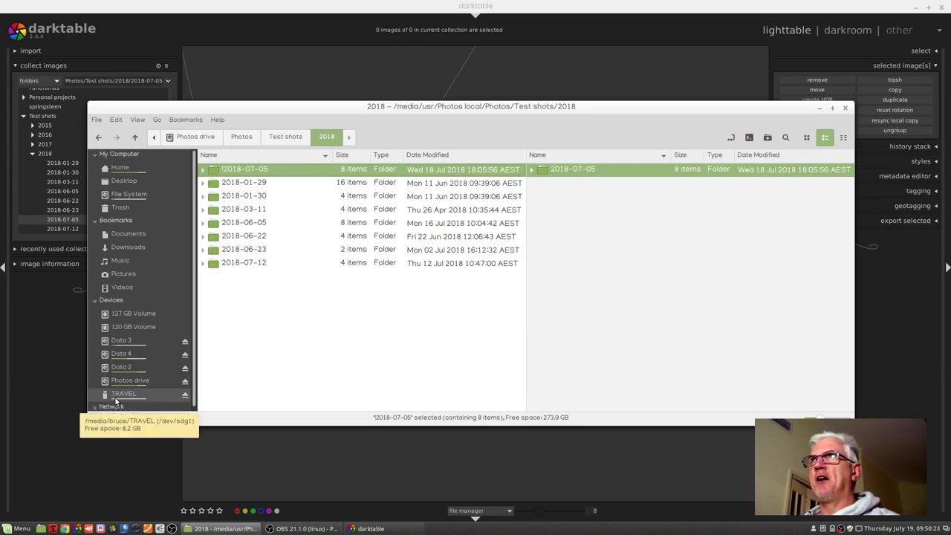
# Import the 2018-07-05 folder from TRAVEL and inspect the first image's file information.
pyautogui.click(189, 93)
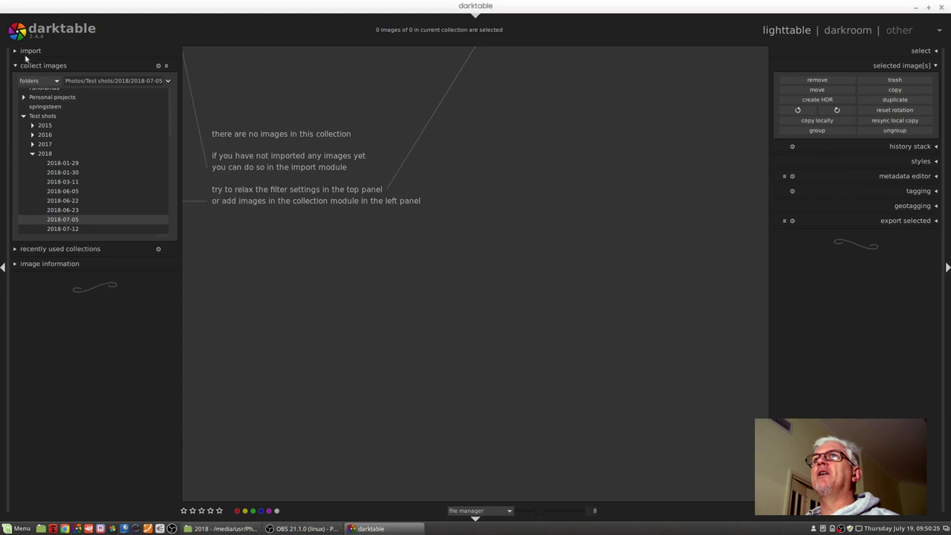
pyautogui.click(28, 51)
pyautogui.click(27, 75)
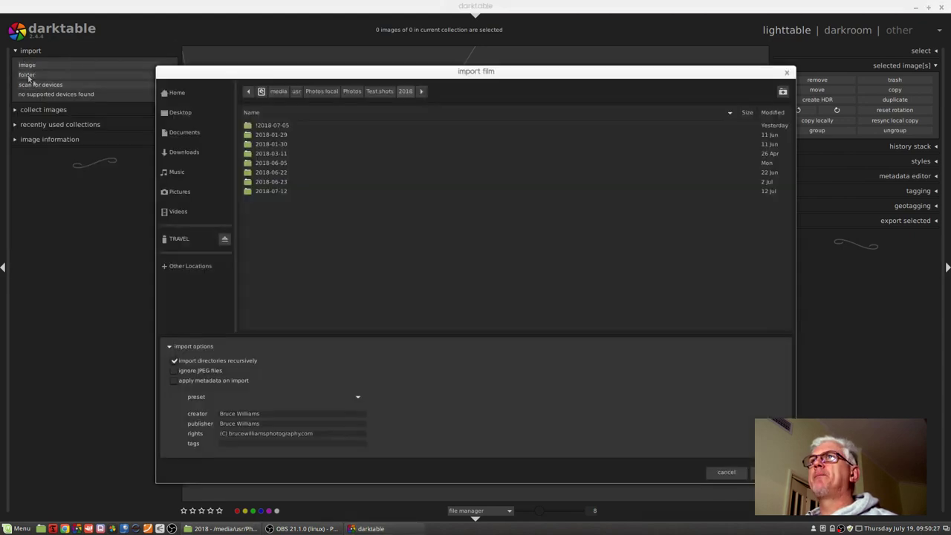
pyautogui.click(178, 238)
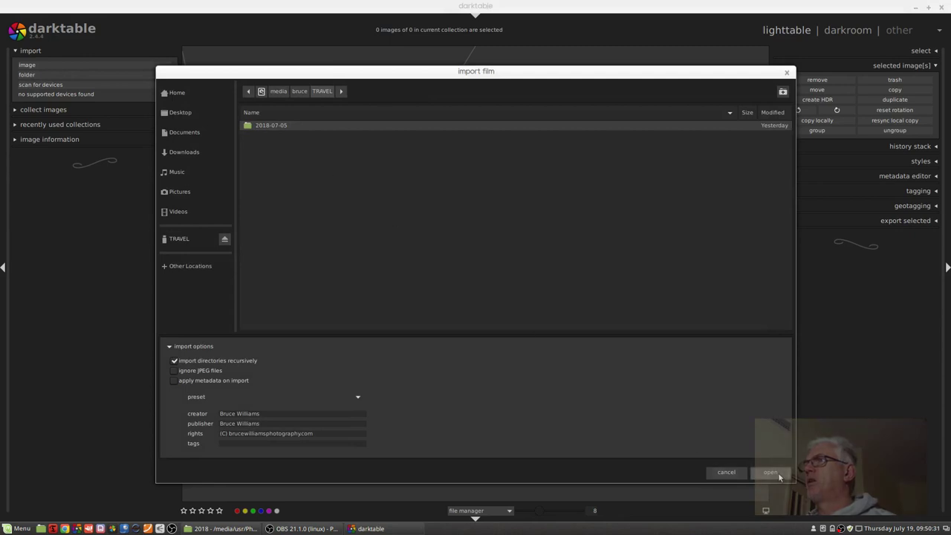
pyautogui.click(772, 472)
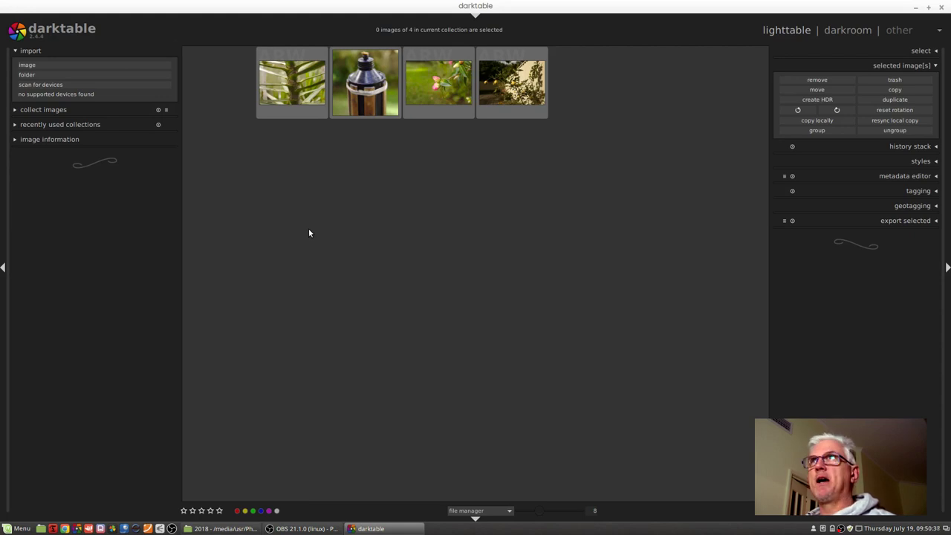
pyautogui.click(104, 139)
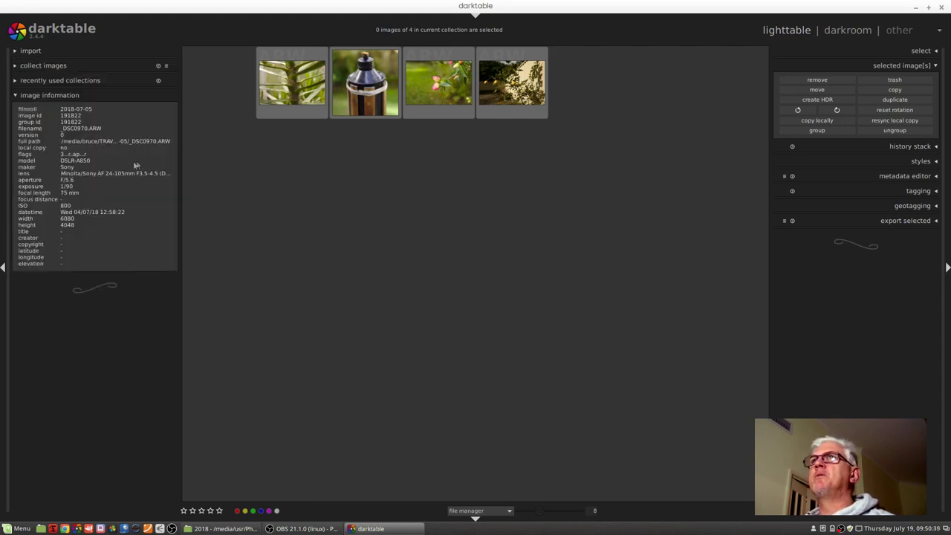
pyautogui.click(283, 82)
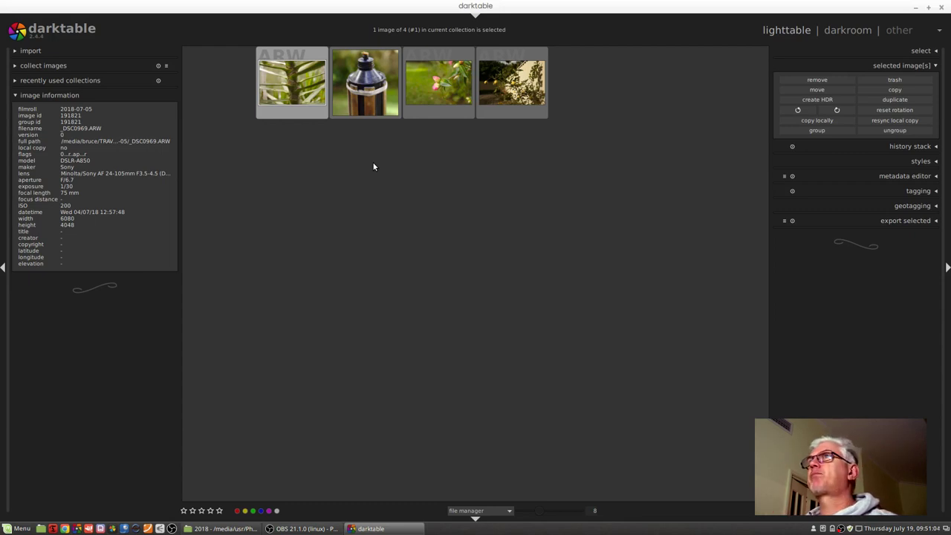
# Make local copies of the third and fourth images, then return to single-pane Nemo.
pyautogui.click(420, 81)
pyautogui.keyDown('ctrl'); pyautogui.click(510, 83); pyautogui.keyUp('ctrl')
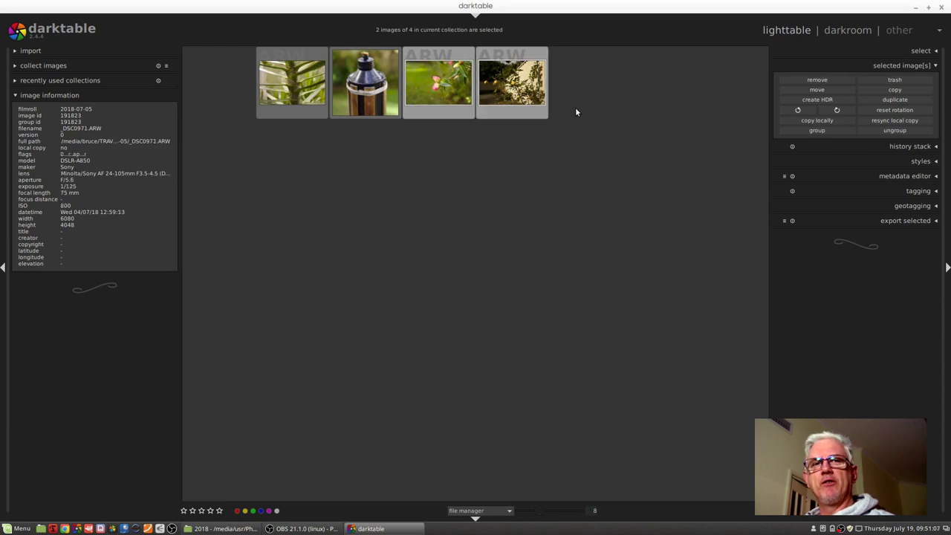
pyautogui.click(816, 121)
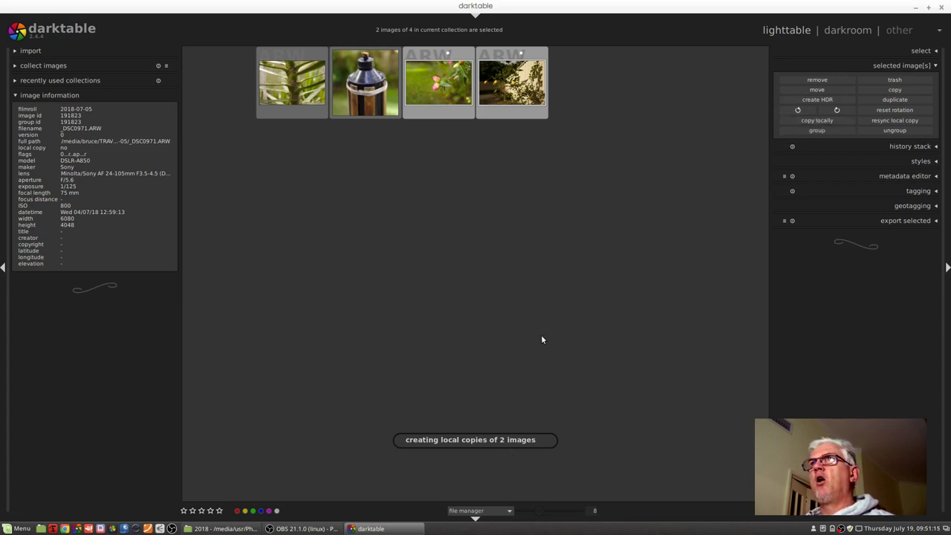
pyautogui.hotkey('alt', 'Tab')
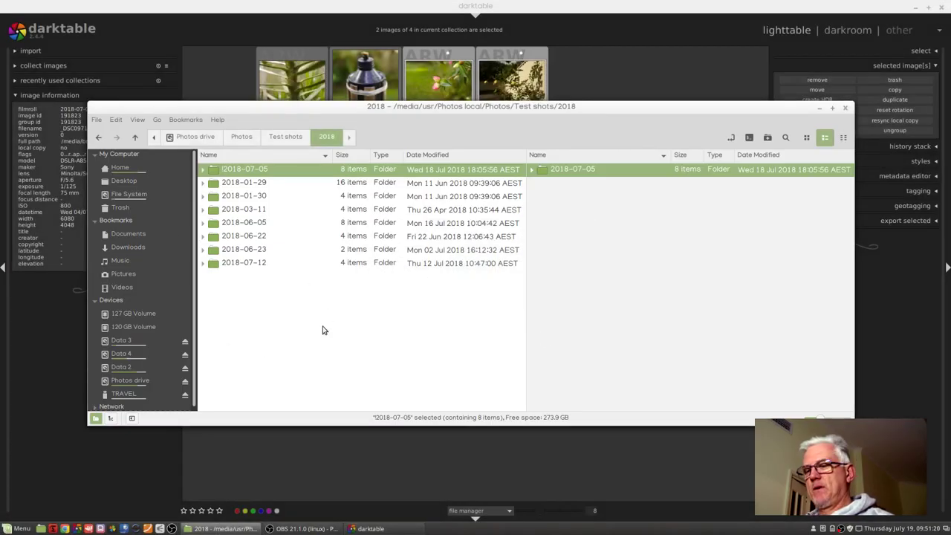
pyautogui.press('F3')
# Browse to Home/.cache/darktable to see the two local-copy ARW files, then return to darktable.
pyautogui.click(119, 196)
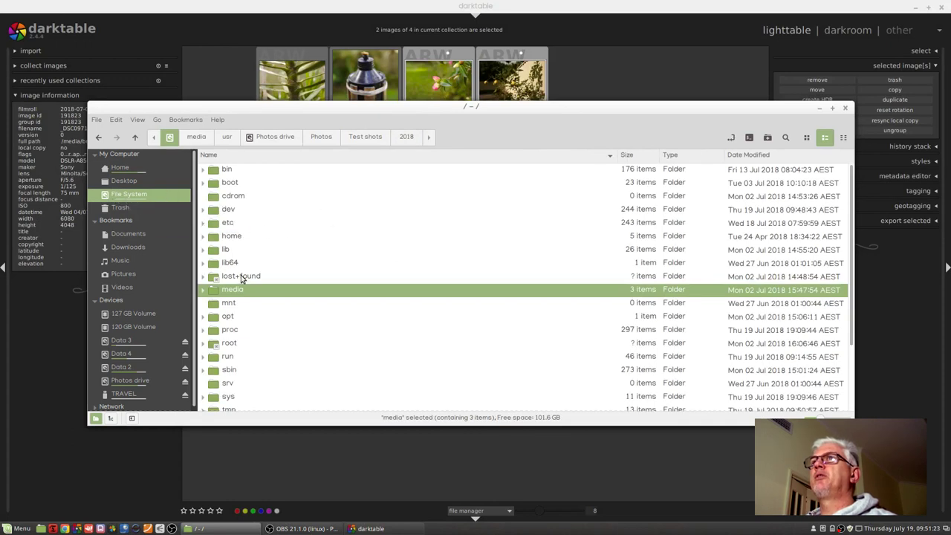
pyautogui.doubleClick(227, 236)
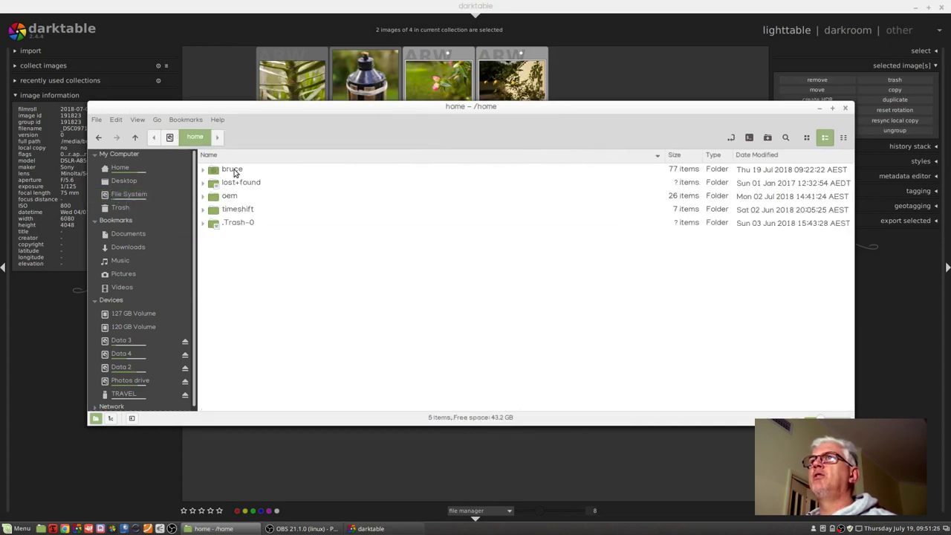
pyautogui.doubleClick(233, 172)
pyautogui.doubleClick(235, 292)
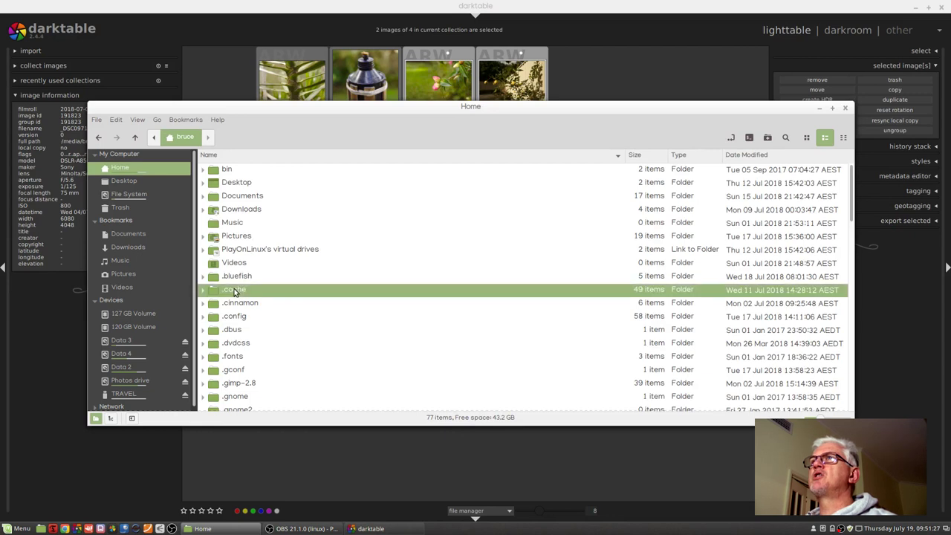
pyautogui.doubleClick(235, 224)
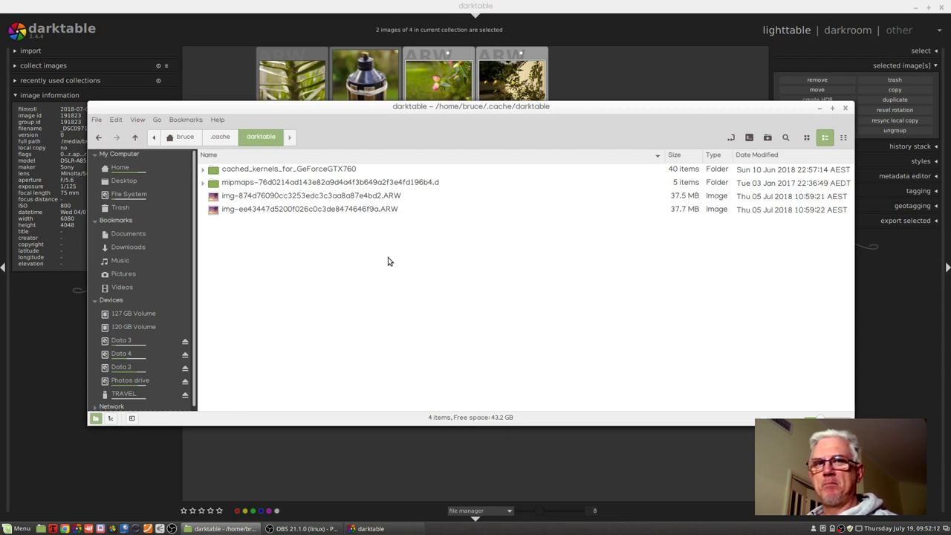
pyautogui.click(647, 56)
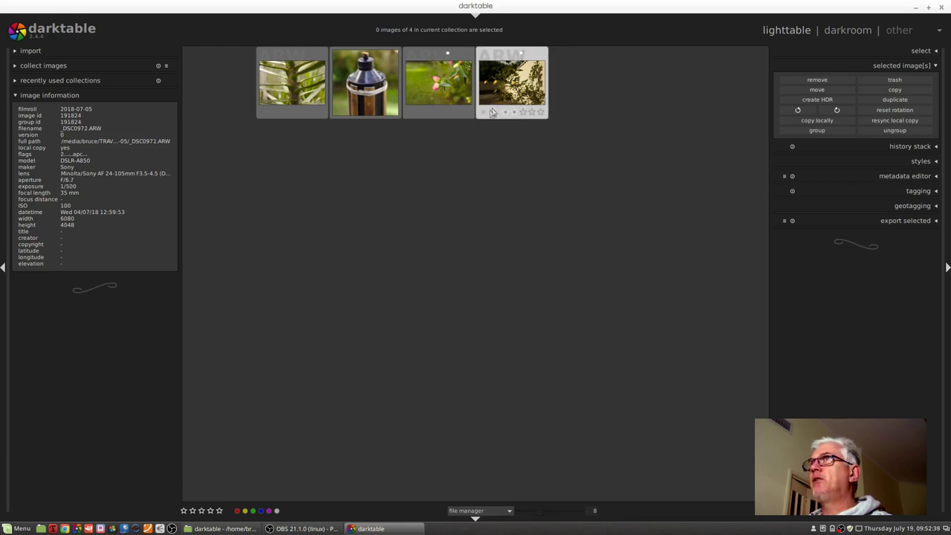
# Check the flower image's darktable|local-copy tag in the tagging module, then switch to Nemo.
pyautogui.click(905, 193)
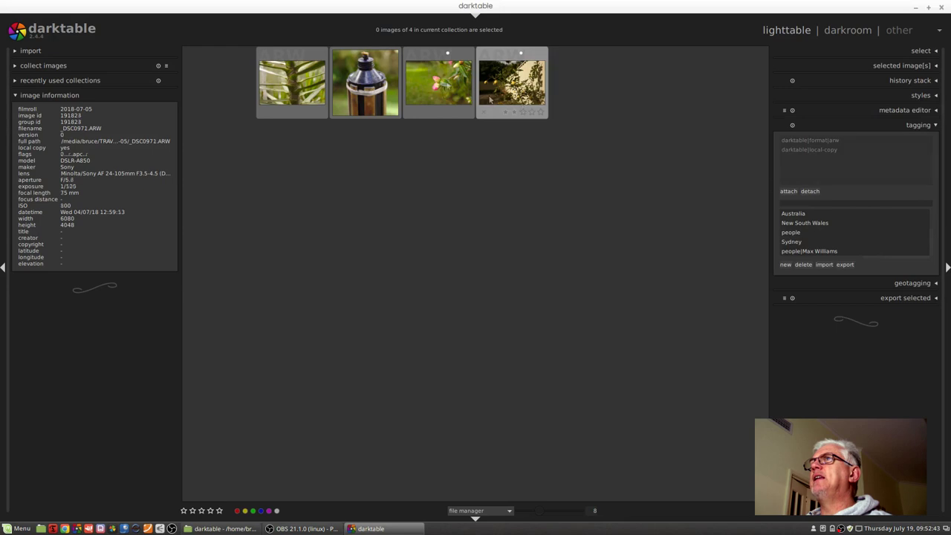
pyautogui.click(428, 84)
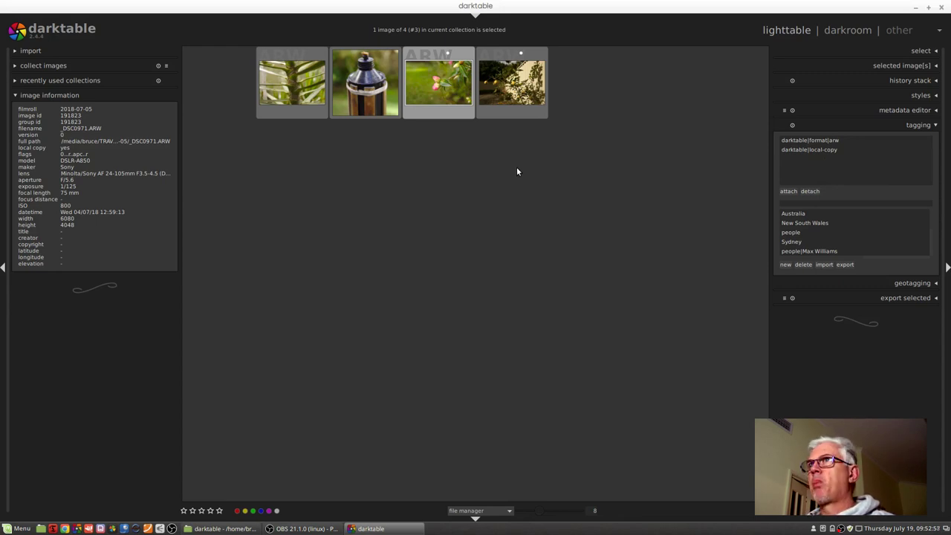
pyautogui.hotkey('alt', 'Tab')
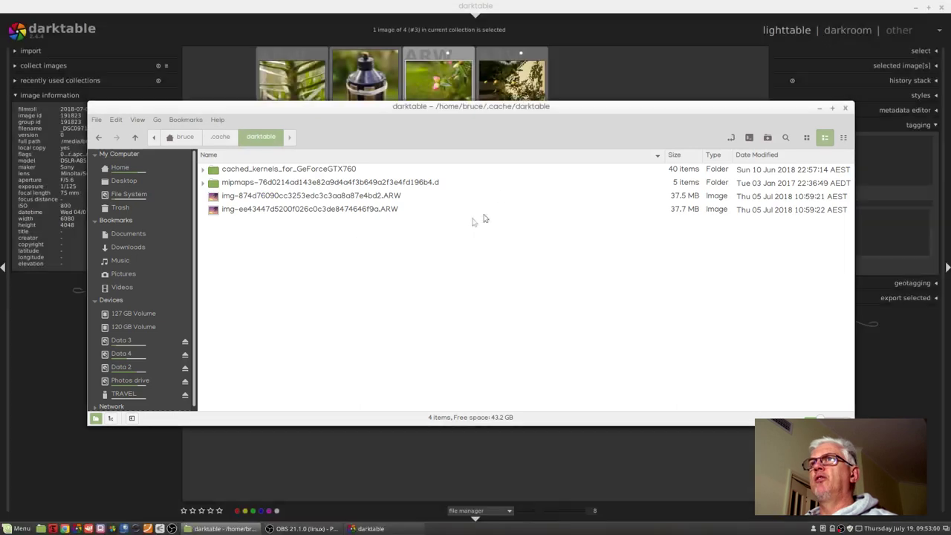
# Eject the TRAVEL drive from Nemo's Devices sidebar.
pyautogui.click(185, 400)
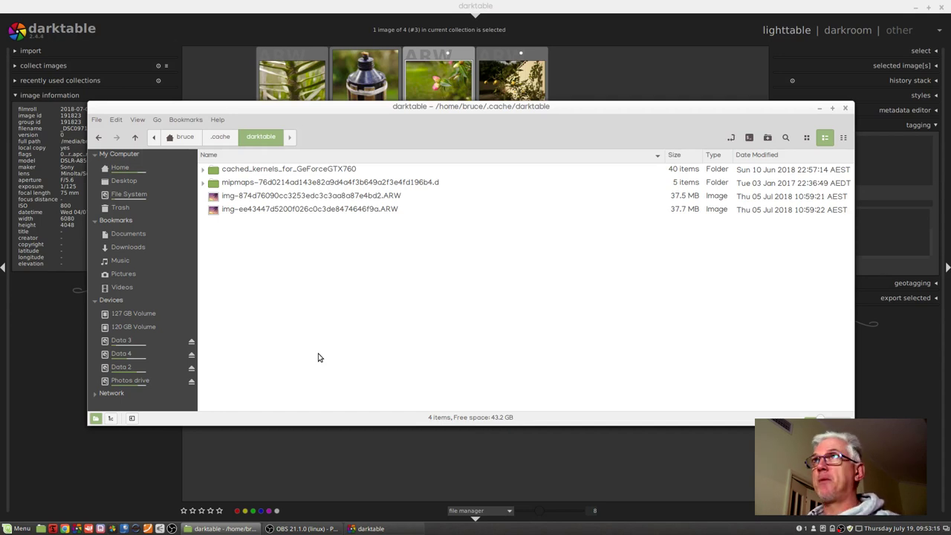
# Open the flower image in the darkroom and make it monochrome.
pyautogui.click(622, 72)
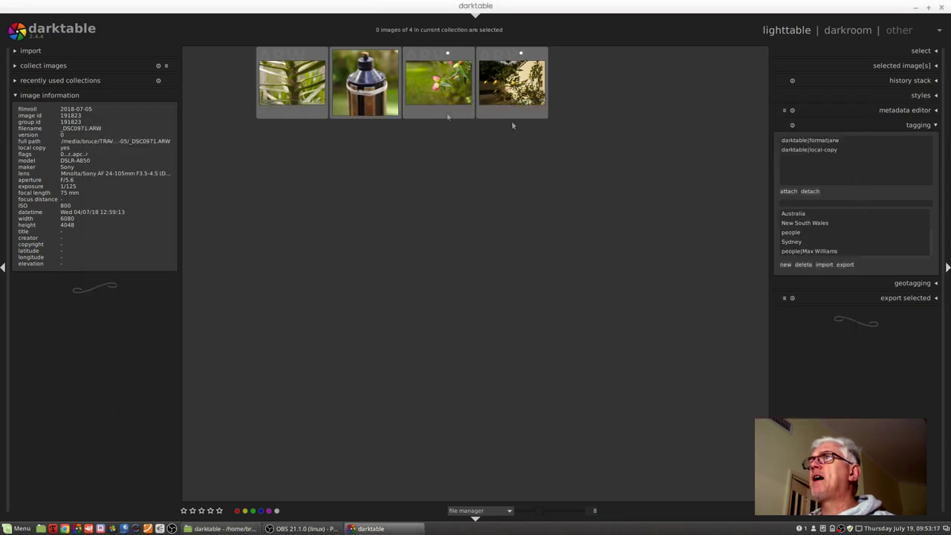
pyautogui.doubleClick(451, 77)
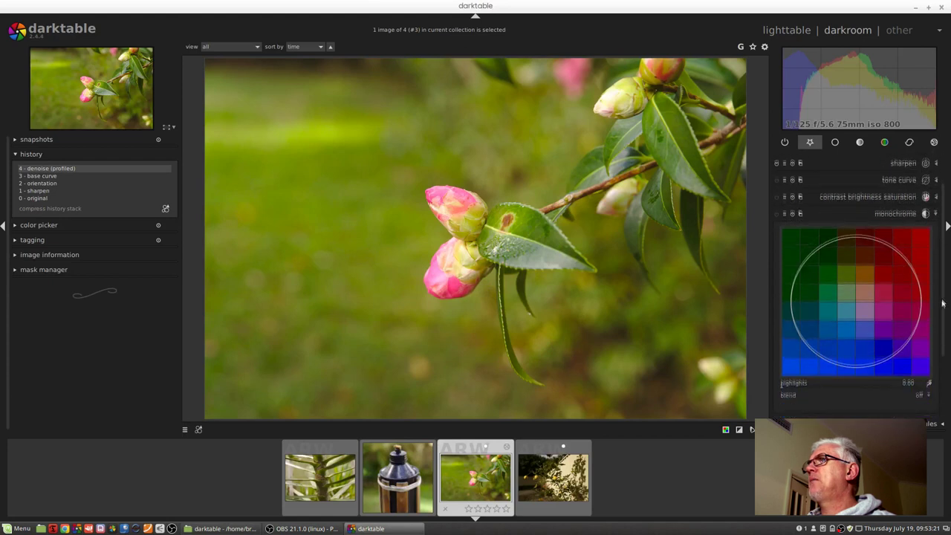
pyautogui.click(776, 209)
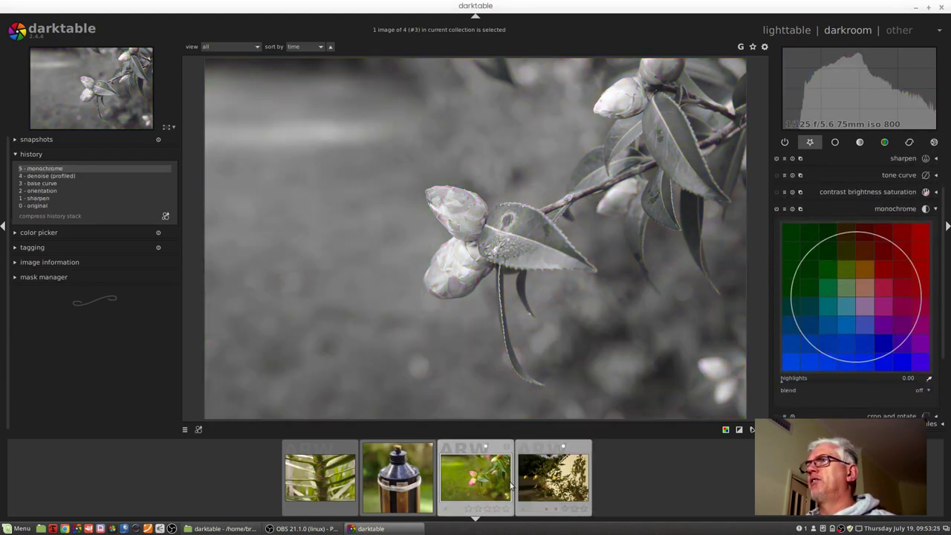
# Switch to the lemon-tree image and lower its exposure.
pyautogui.click(557, 478)
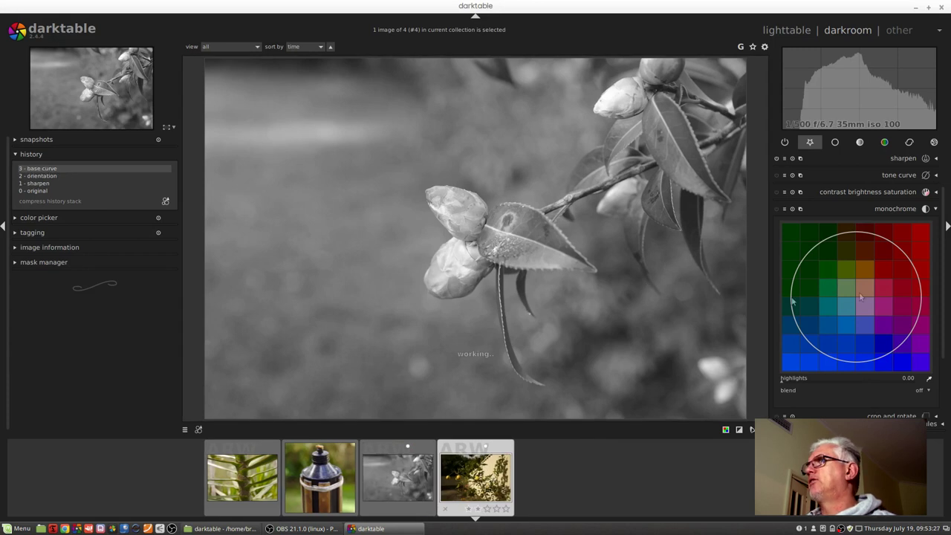
pyautogui.scroll(-4, 944, 309)
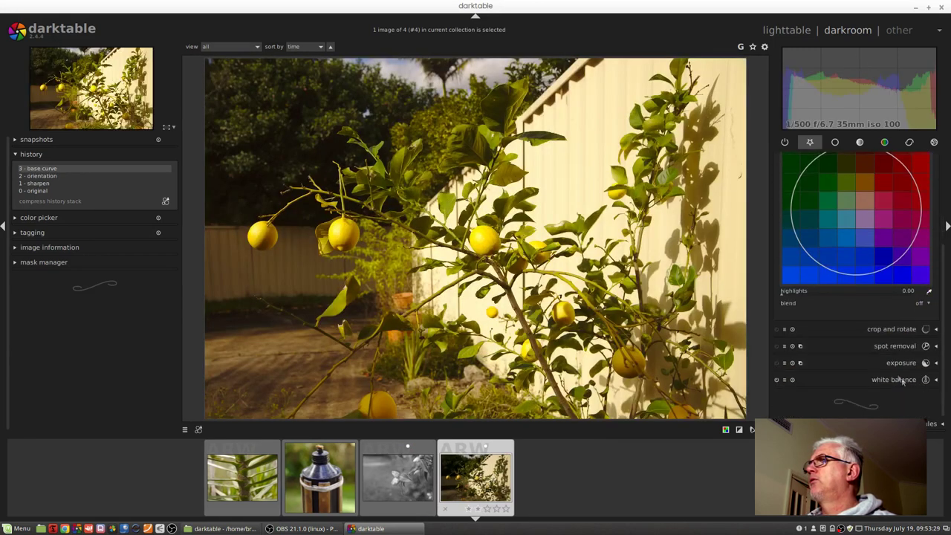
pyautogui.click(891, 368)
pyautogui.click(840, 337)
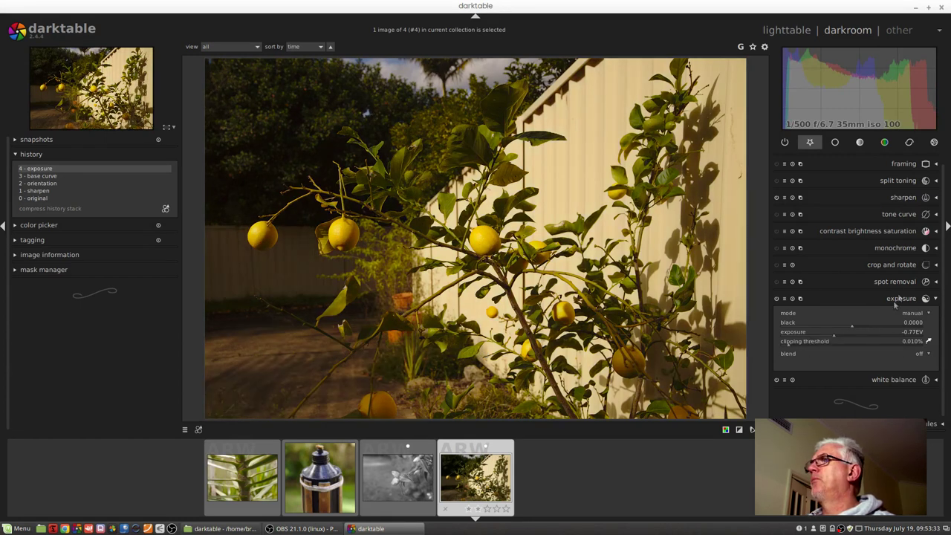
# Crop the lemon-tree photo to a 16:9 close-up and return to the lighttable.
pyautogui.click(888, 264)
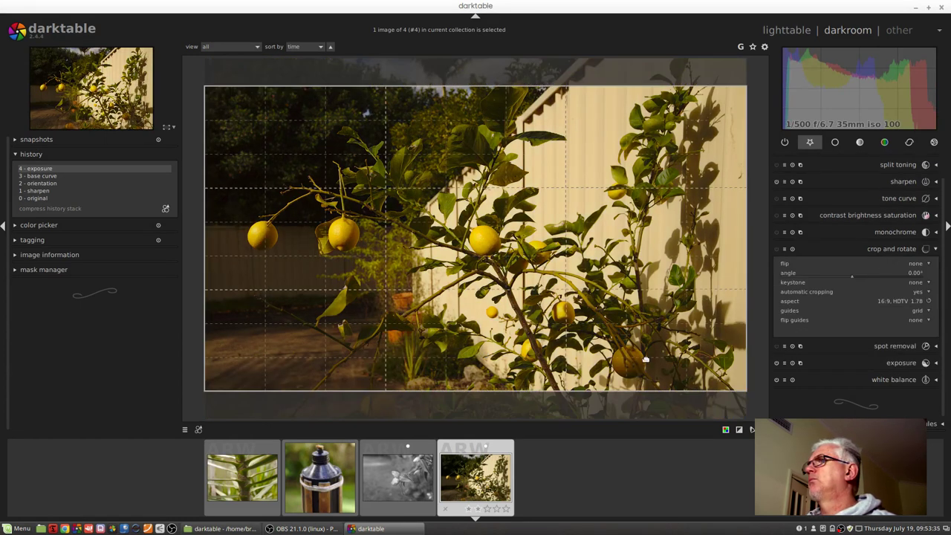
pyautogui.moveTo(724, 288); pyautogui.dragTo(551, 289)
pyautogui.moveTo(448, 288); pyautogui.dragTo(419, 277)
pyautogui.moveTo(554, 266); pyautogui.dragTo(528, 266)
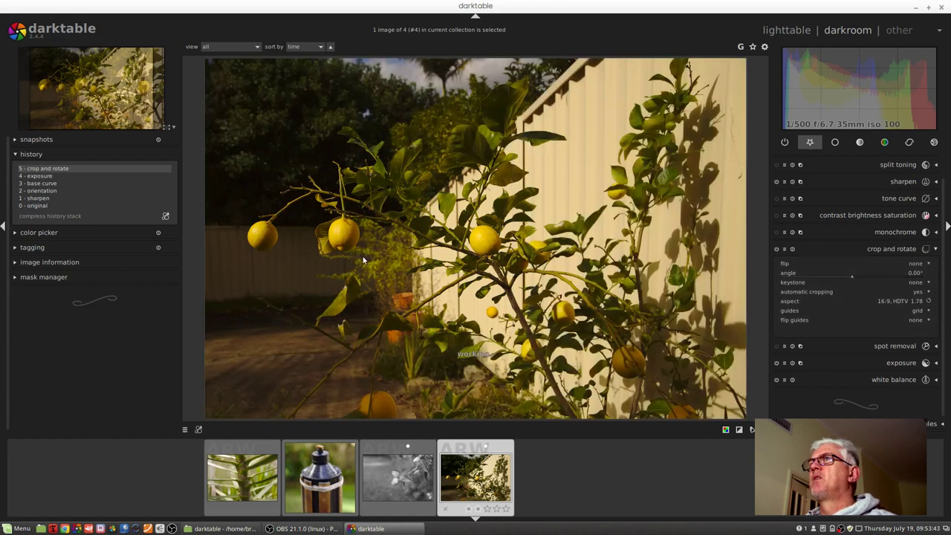
pyautogui.press('Return')
pyautogui.click(789, 31)
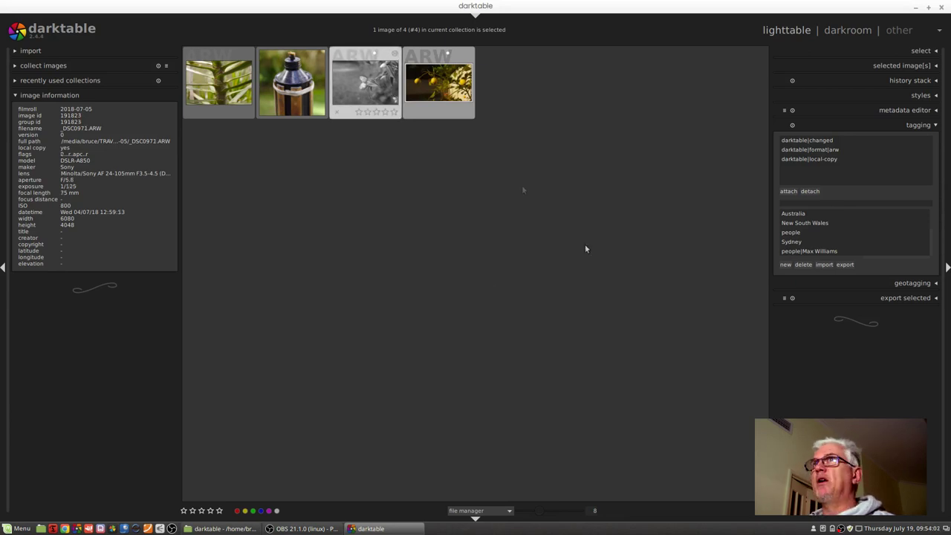
# Check the cache folder path and .ARW.xmp sidecars in Nemo, then return to darktable.
pyautogui.hotkey('alt', 'Tab')
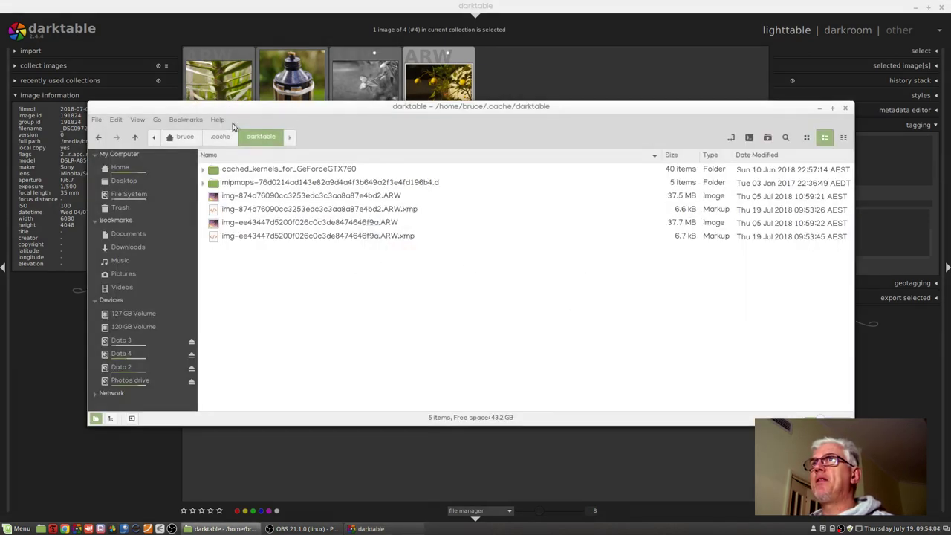
pyautogui.click(732, 139)
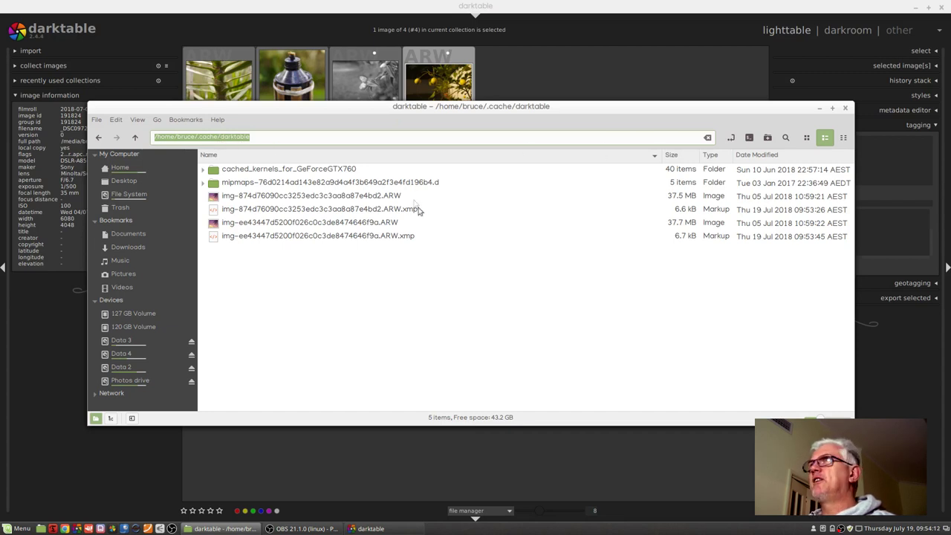
pyautogui.click(731, 138)
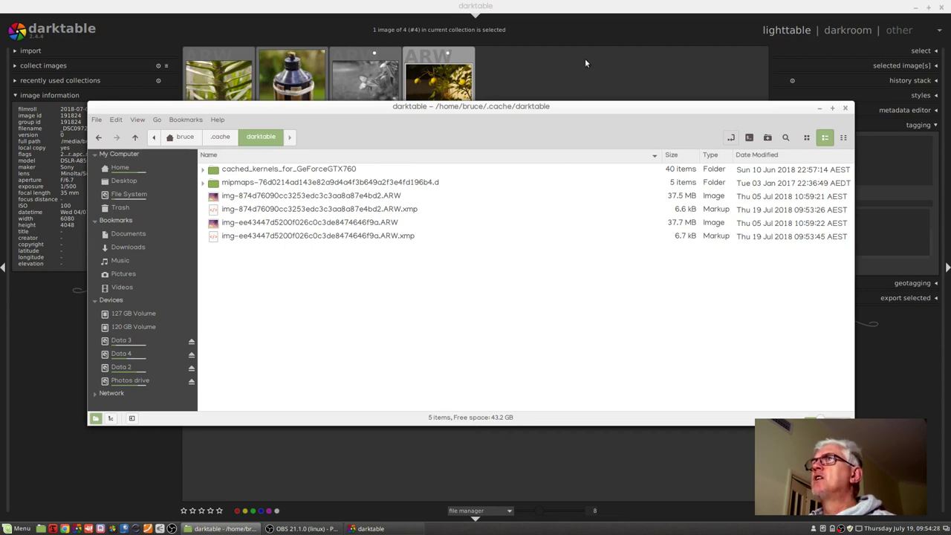
pyautogui.click(589, 39)
# Tag the flower and lemon-tree images with the Central Coast Springfield tag and review _DSC0971's tags.
pyautogui.keyDown('ctrl'); pyautogui.click(378, 91); pyautogui.keyUp('ctrl')
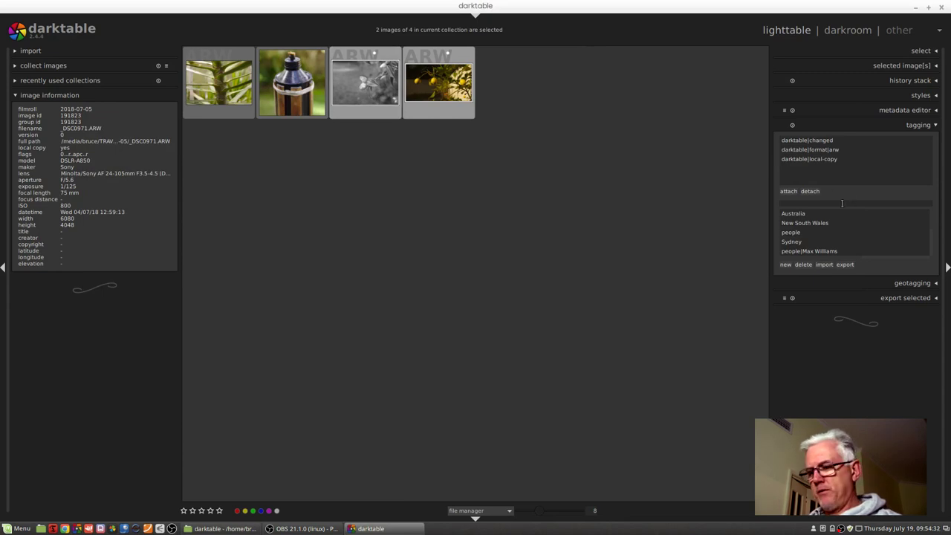
pyautogui.write('springfield')
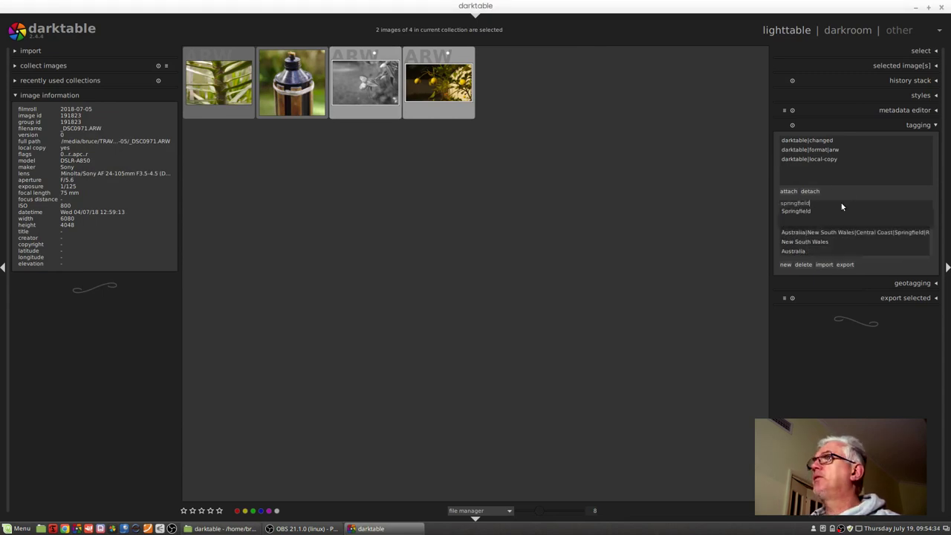
pyautogui.click(805, 211)
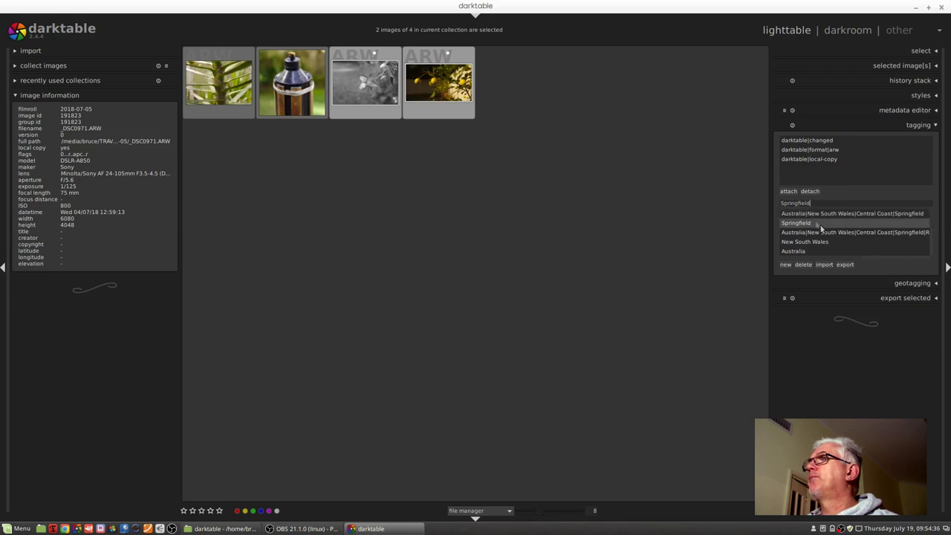
pyautogui.click(815, 215)
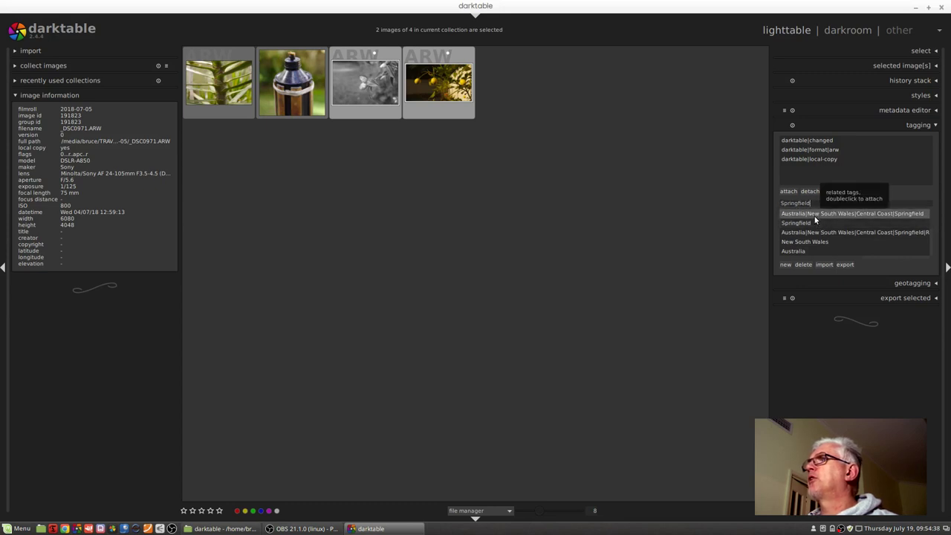
pyautogui.doubleClick(814, 215)
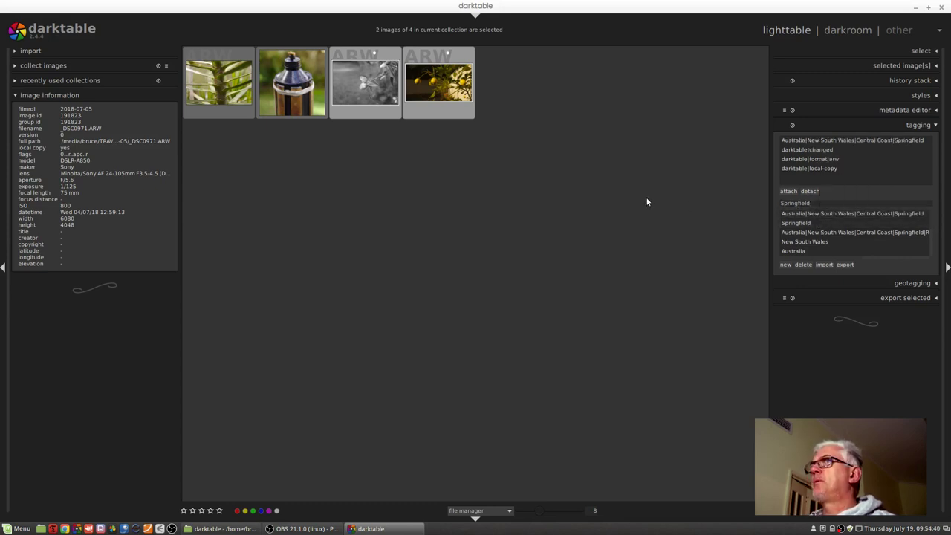
pyautogui.click(438, 82)
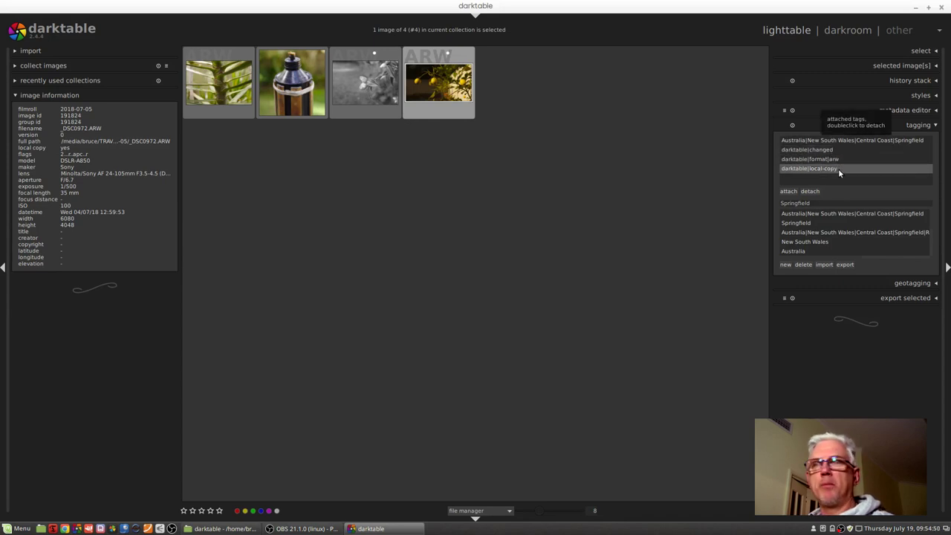
pyautogui.click(381, 97)
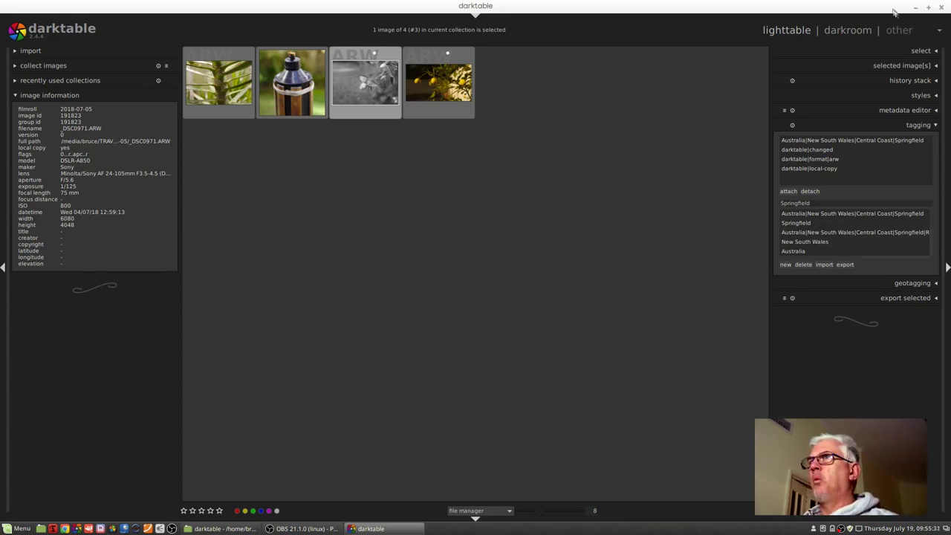
# Close darktable and relaunch it so it synchronizes the 2 local copies.
pyautogui.click(941, 9)
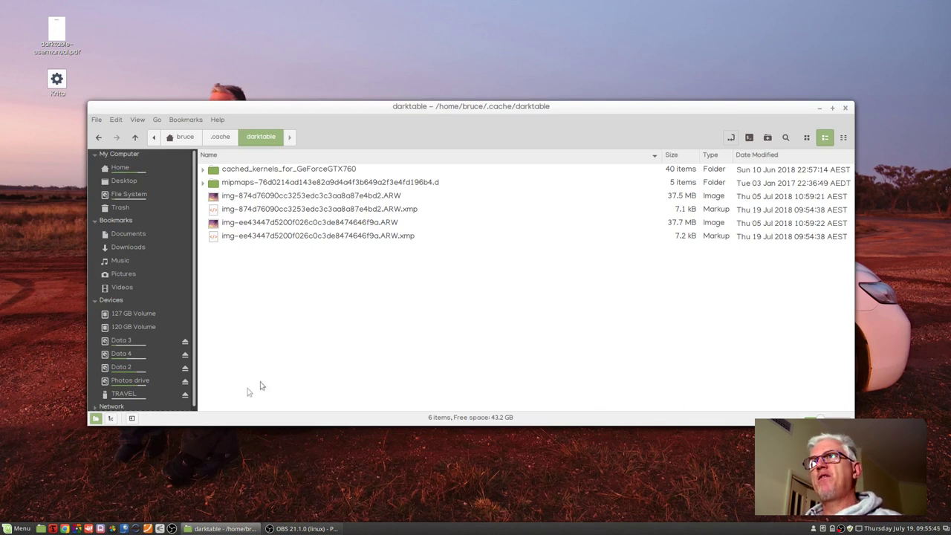
pyautogui.click(76, 528)
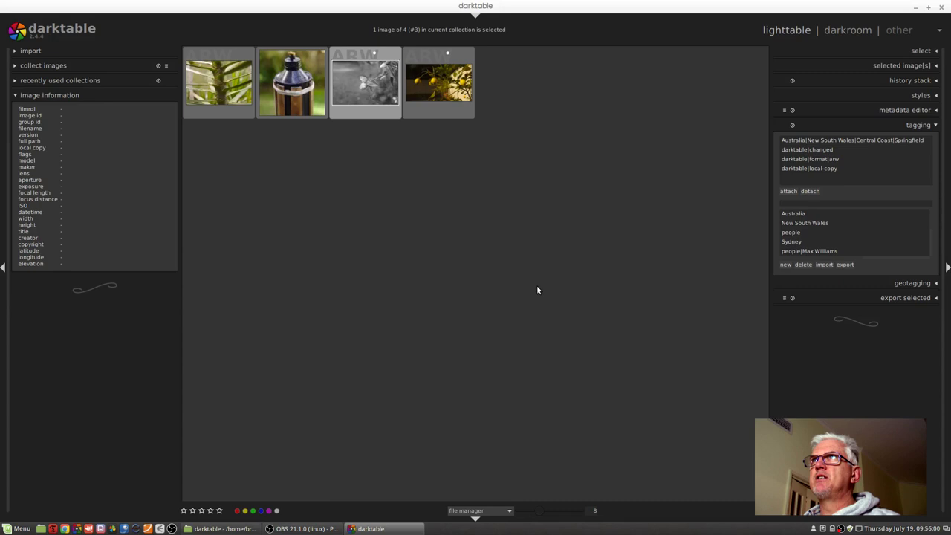
# Check the fourth image's information, then switch back to Nemo's darktable cache folder.
pyautogui.moveTo(428, 85)
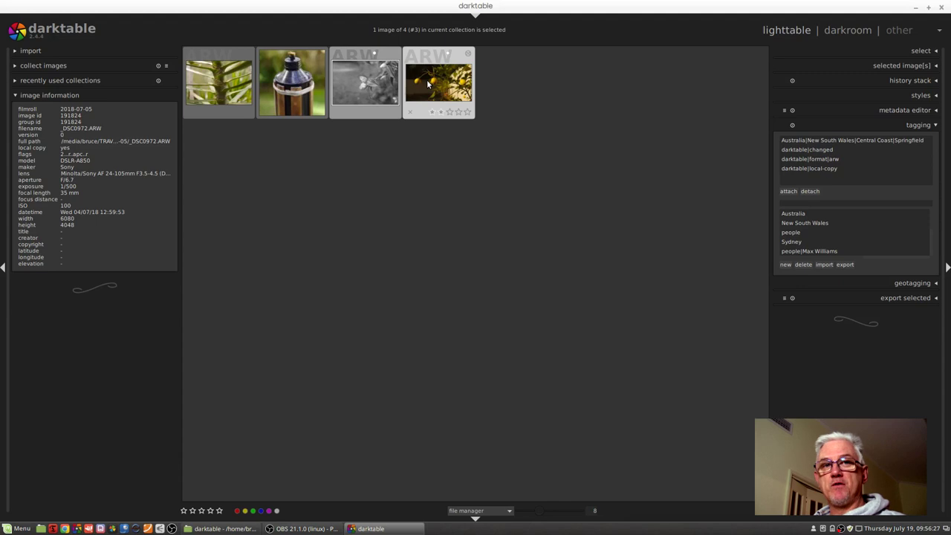
pyautogui.hotkey('alt', 'Tab')
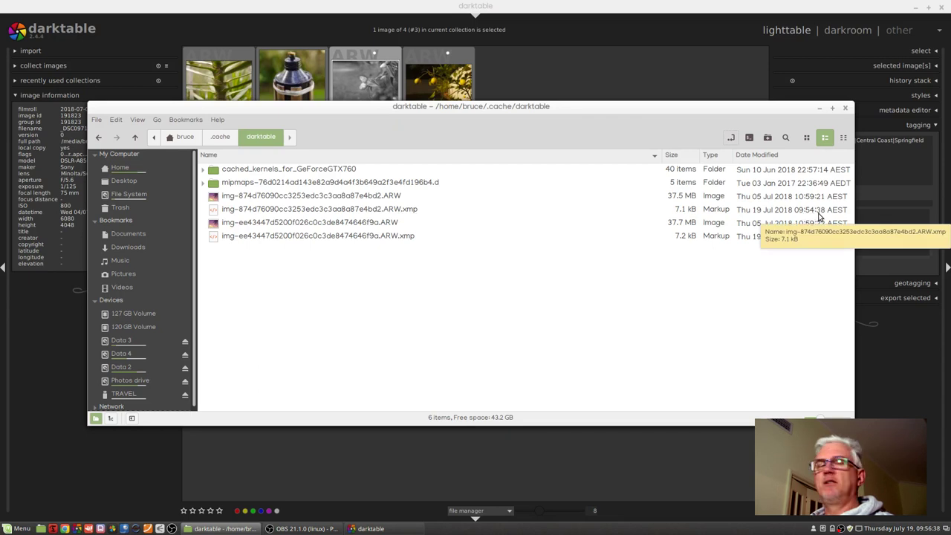
# Show TRAVEL's 2018-07-05 folder in a second Nemo pane beside the cache, then return to darktable.
pyautogui.press('F3')
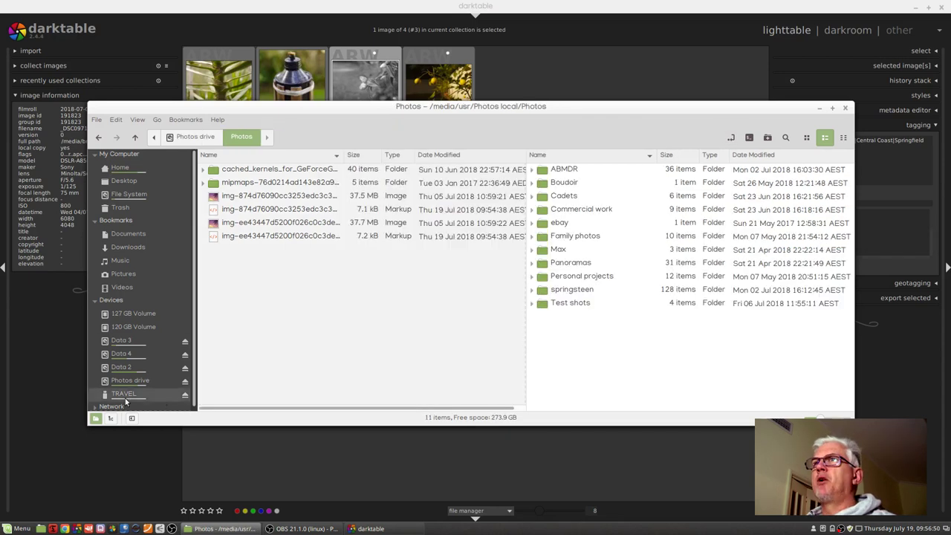
pyautogui.click(123, 393)
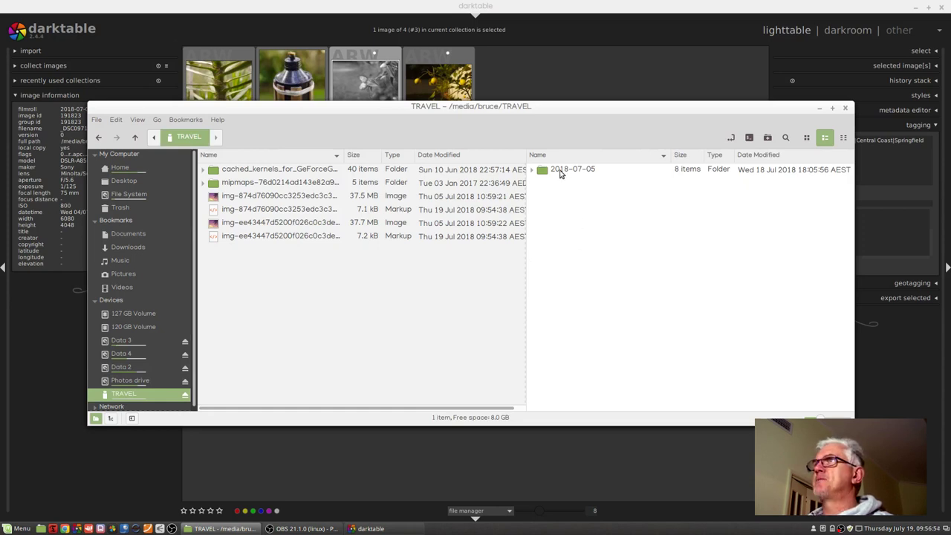
pyautogui.doubleClick(564, 170)
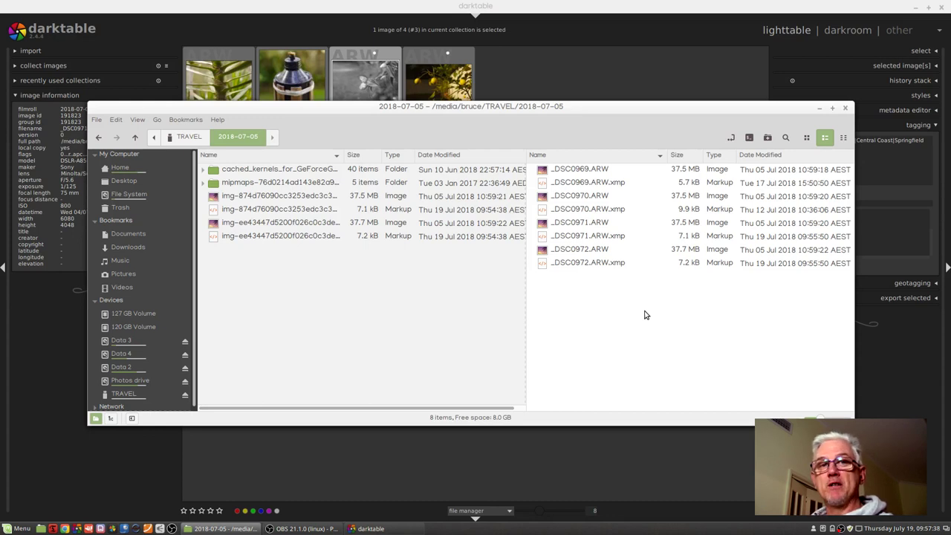
pyautogui.click(574, 24)
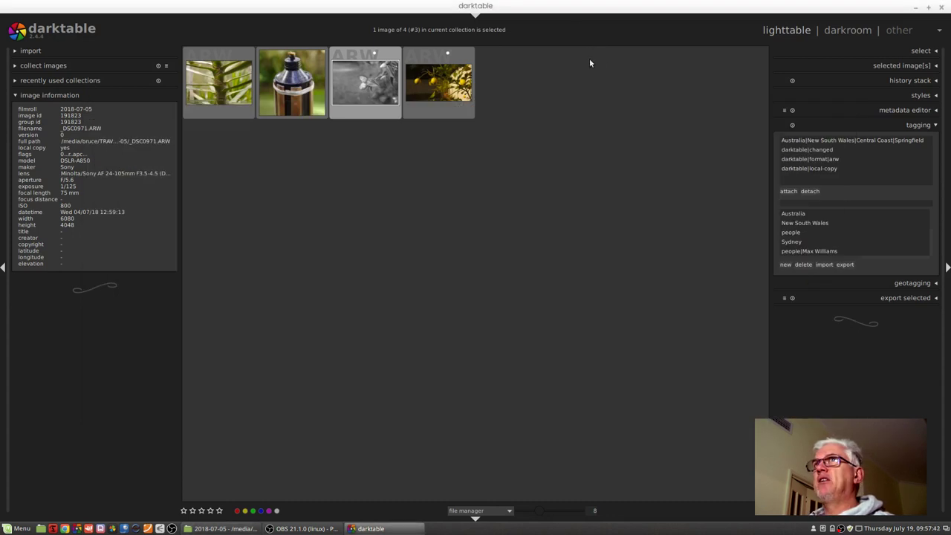
# Add the fourth image to the selection, resync both local copies, and check their tags.
pyautogui.keyDown('ctrl'); pyautogui.click(441, 97); pyautogui.keyUp('ctrl')
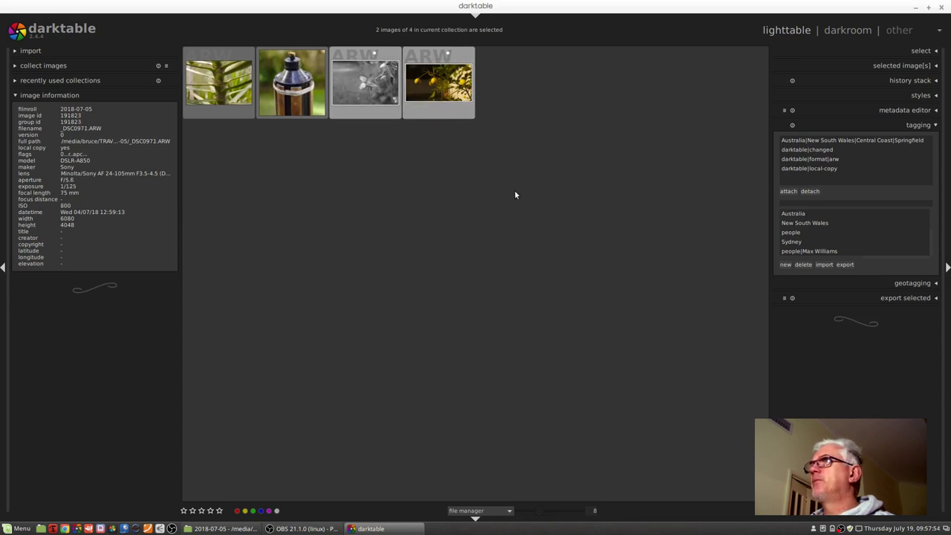
pyautogui.click(902, 66)
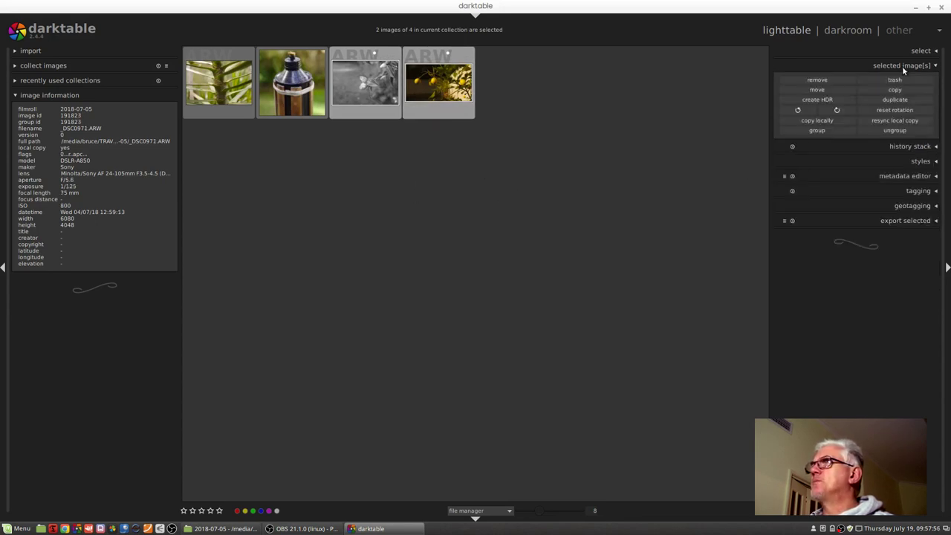
pyautogui.click(875, 123)
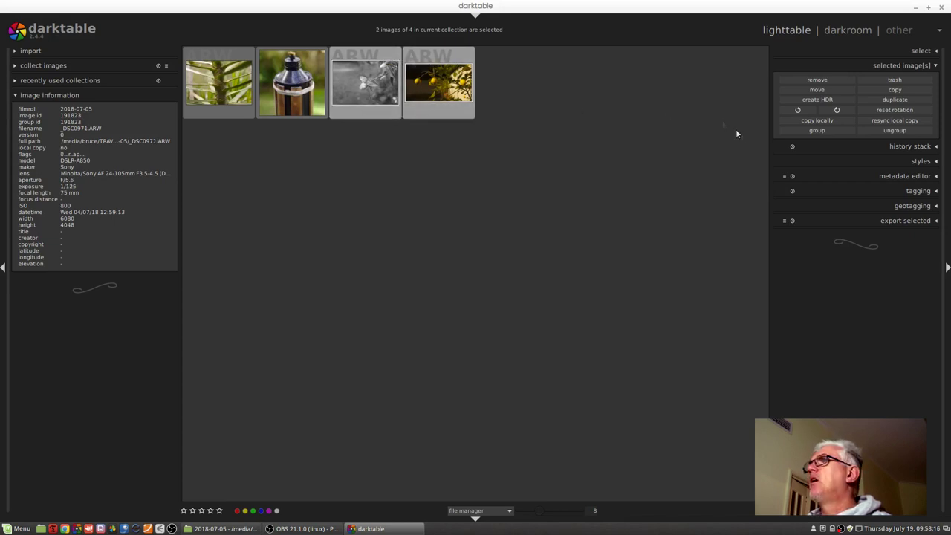
pyautogui.click(910, 190)
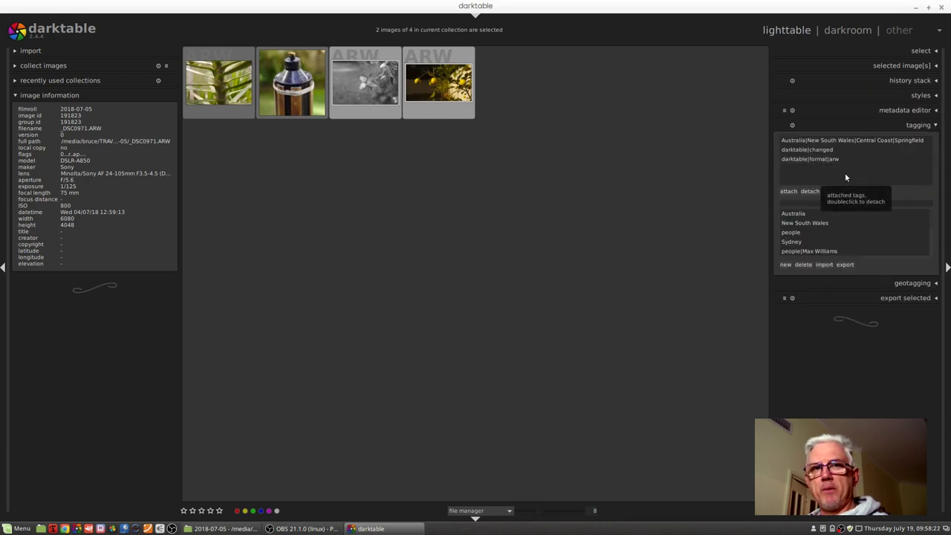
# In Nemo, browse to /home/user/.cache/darktable to confirm no local copies remain.
pyautogui.hotkey('alt', 'Tab')
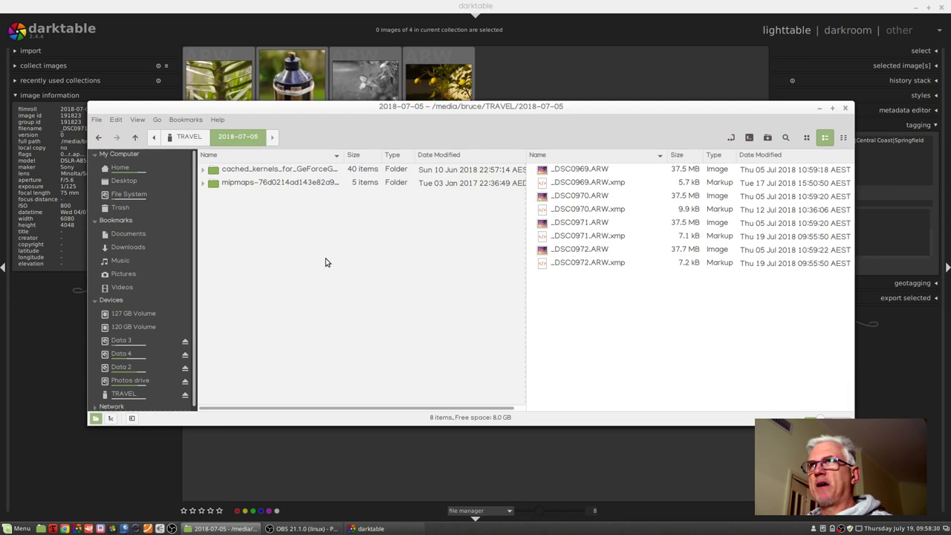
pyautogui.click(126, 195)
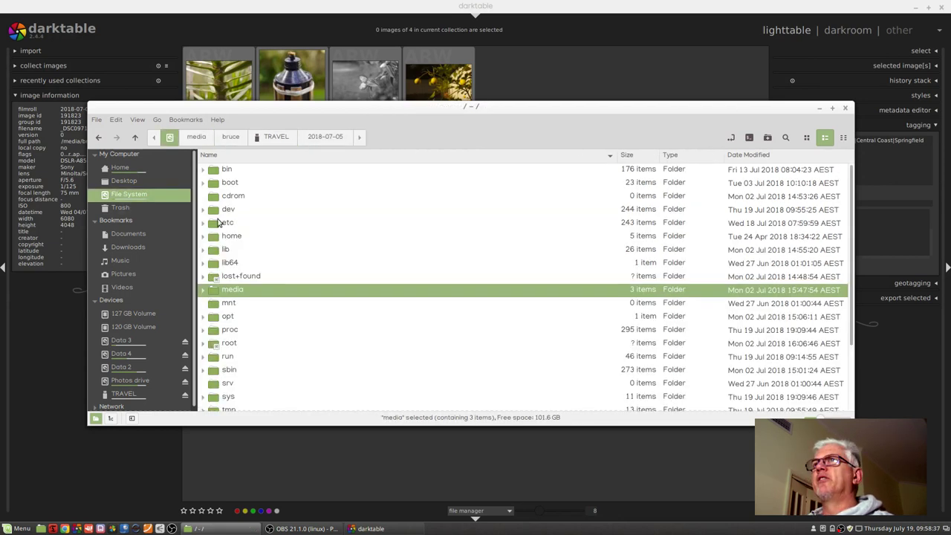
pyautogui.doubleClick(219, 236)
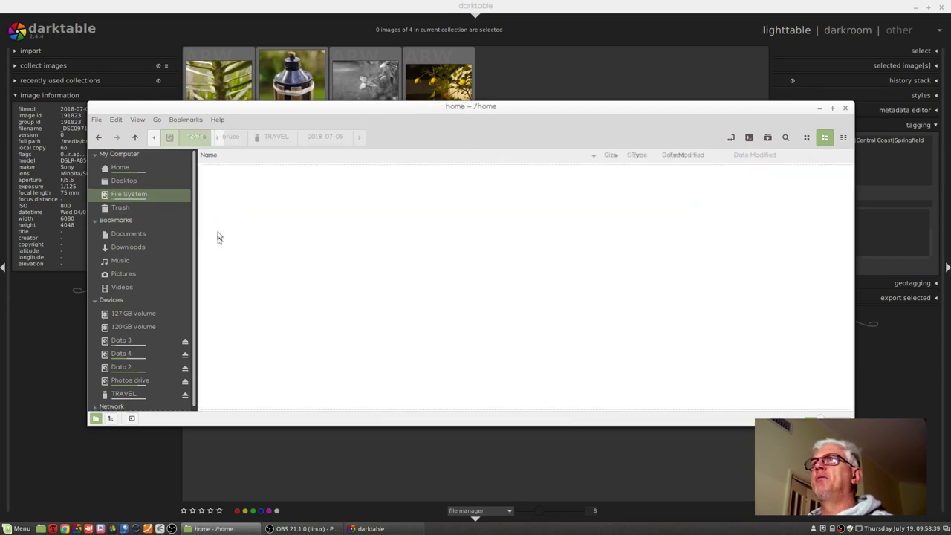
pyautogui.doubleClick(219, 176)
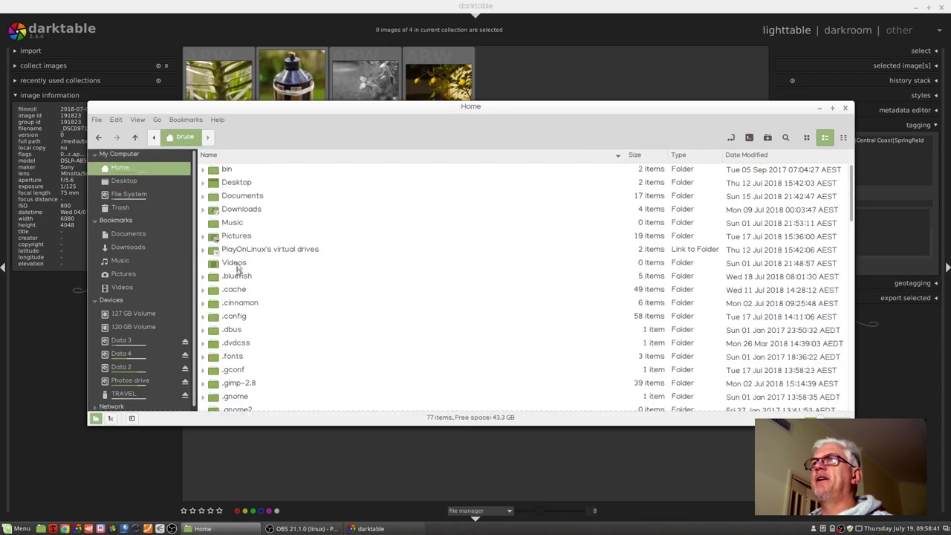
pyautogui.doubleClick(232, 289)
pyautogui.doubleClick(236, 225)
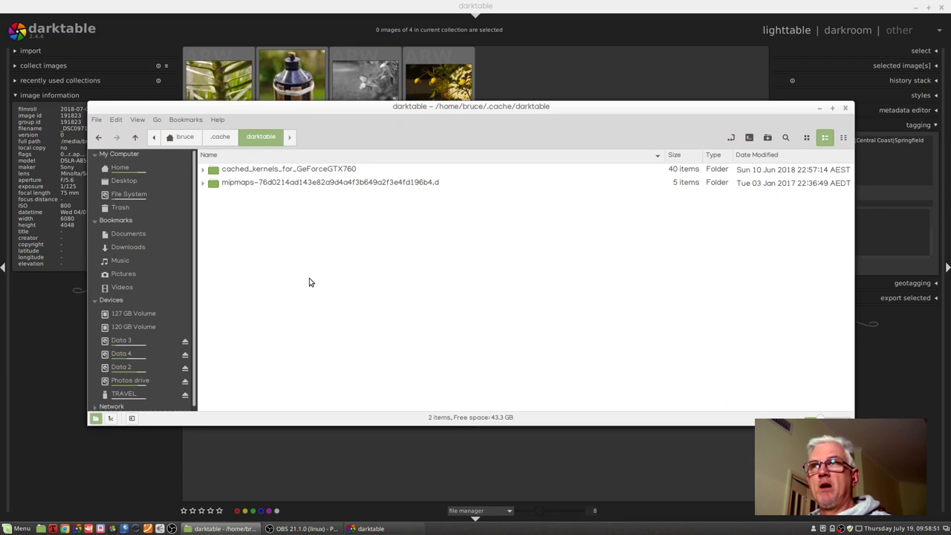
# Open TRAVEL's 2018-07-05 folder to check its eight files, then return to darktable.
pyautogui.click(125, 394)
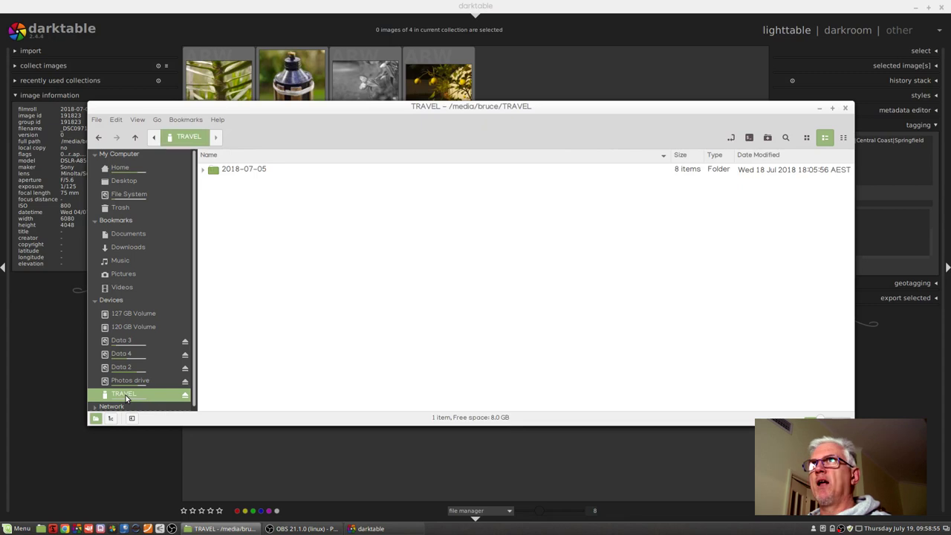
pyautogui.doubleClick(235, 174)
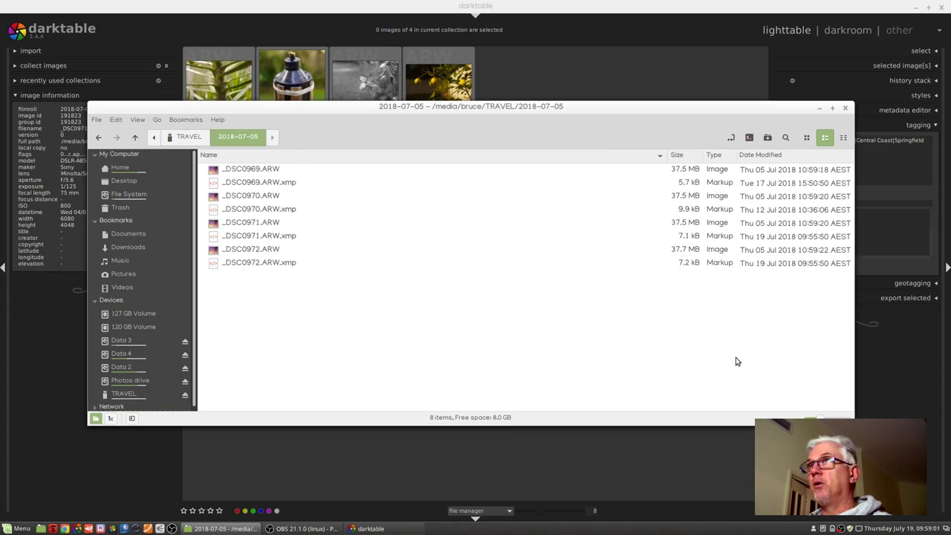
pyautogui.hotkey('alt', 'Tab')
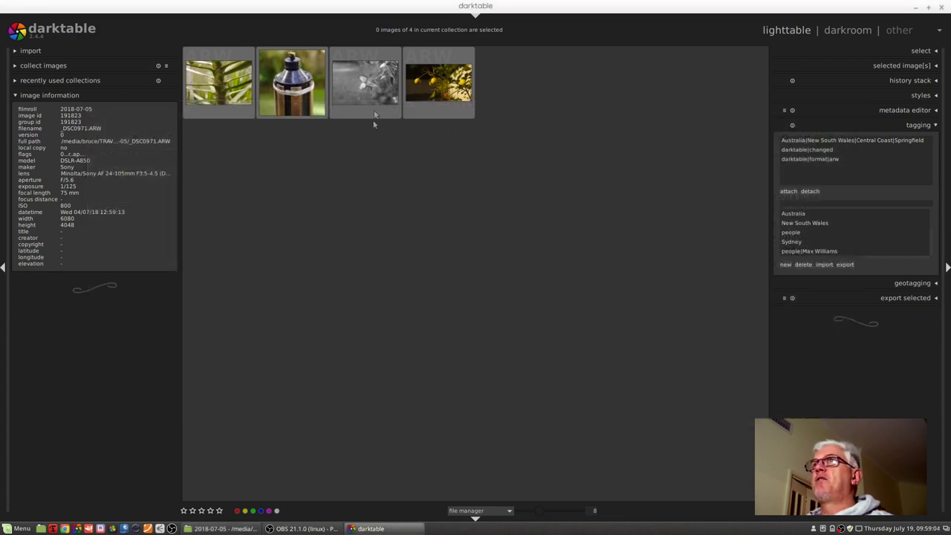